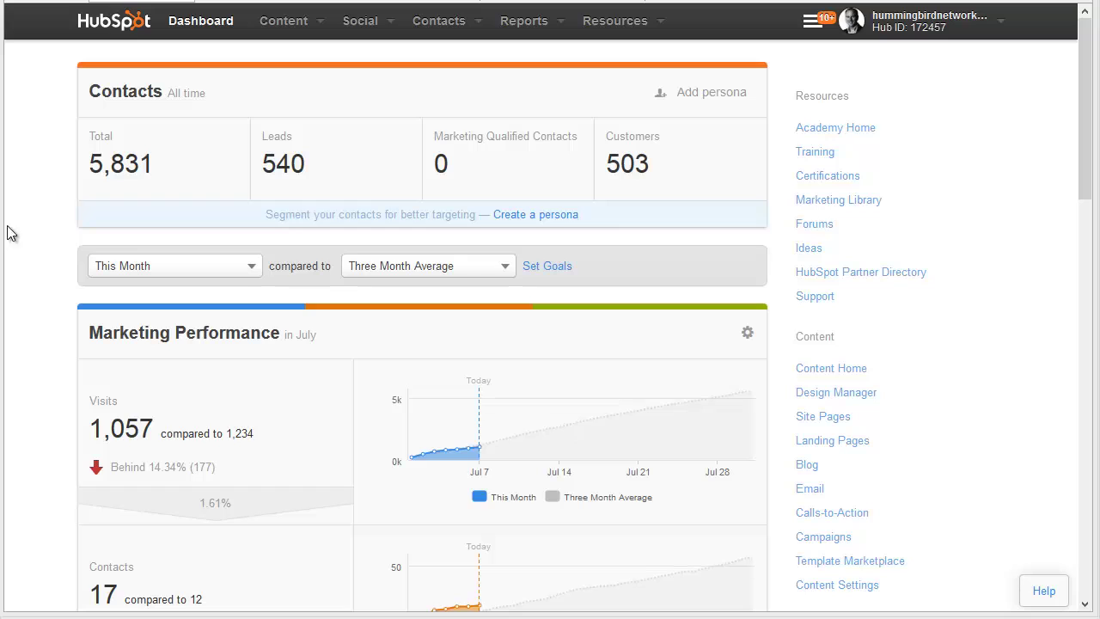
# From Contacts > Workflows, create a new standard workflow named 'TOFU'.
pyautogui.click(477, 29)
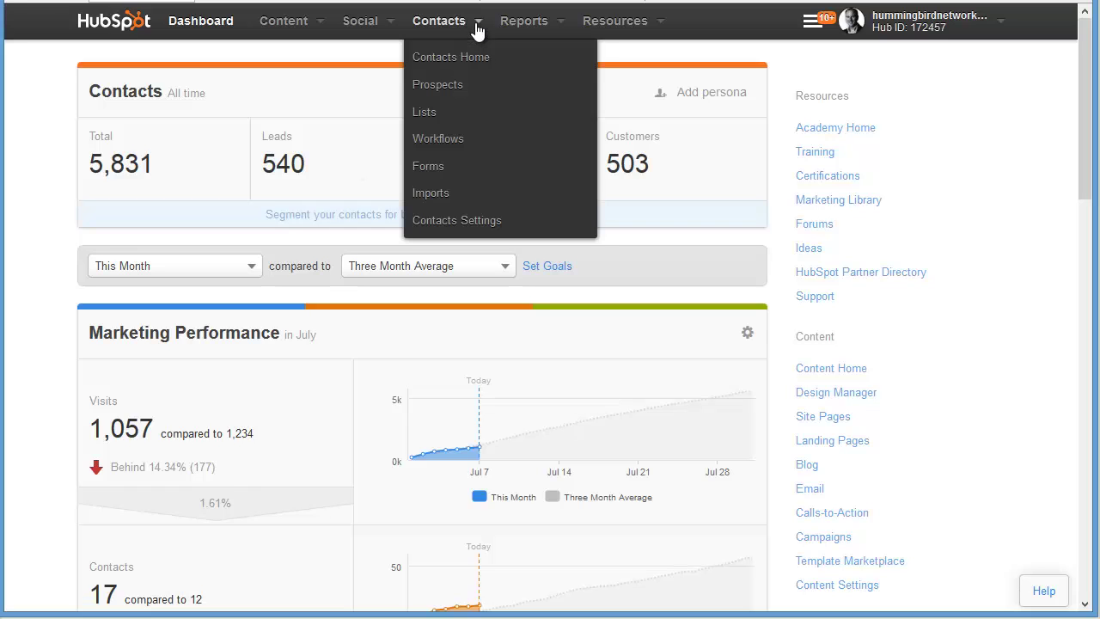
pyautogui.click(458, 138)
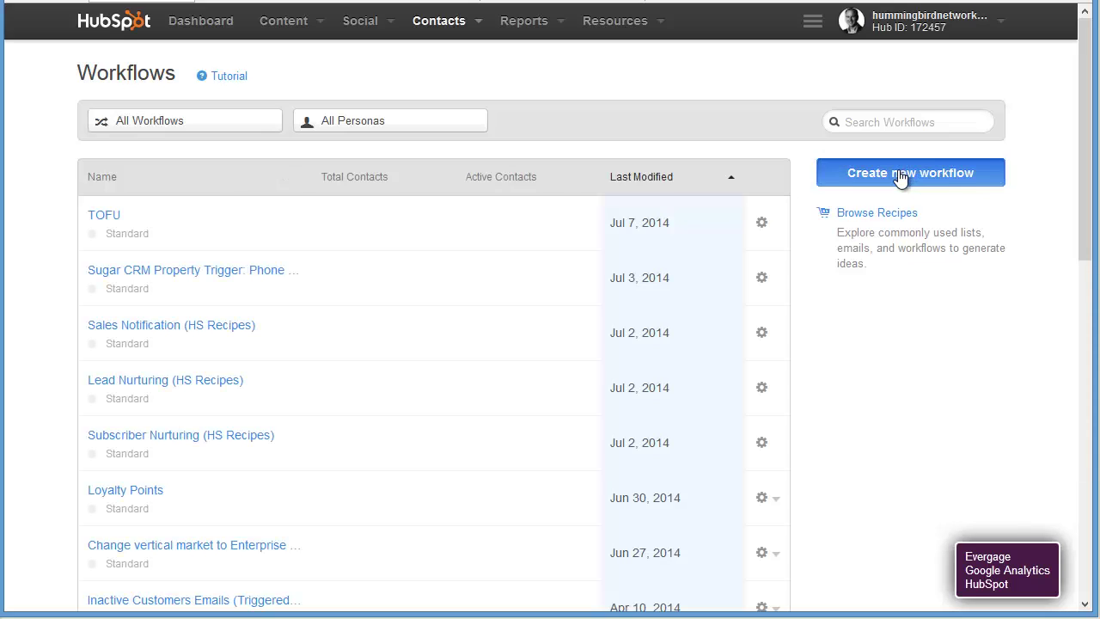
pyautogui.click(903, 175)
pyautogui.click(521, 186)
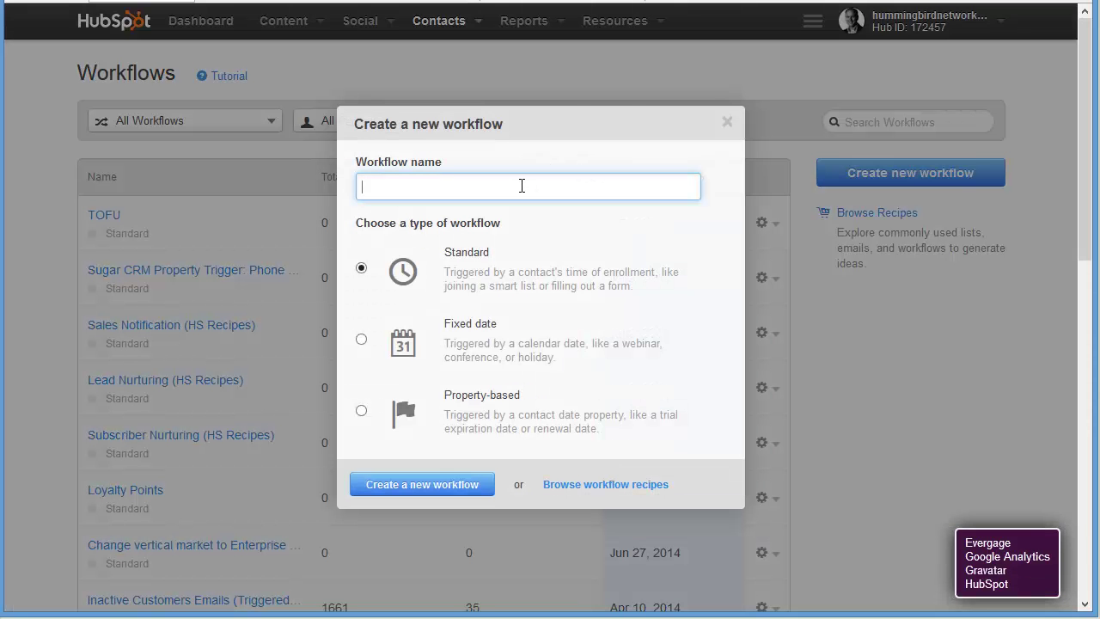
pyautogui.write('TF')
pyautogui.press('BackSpace')
pyautogui.write('OFU')
pyautogui.click(439, 497)
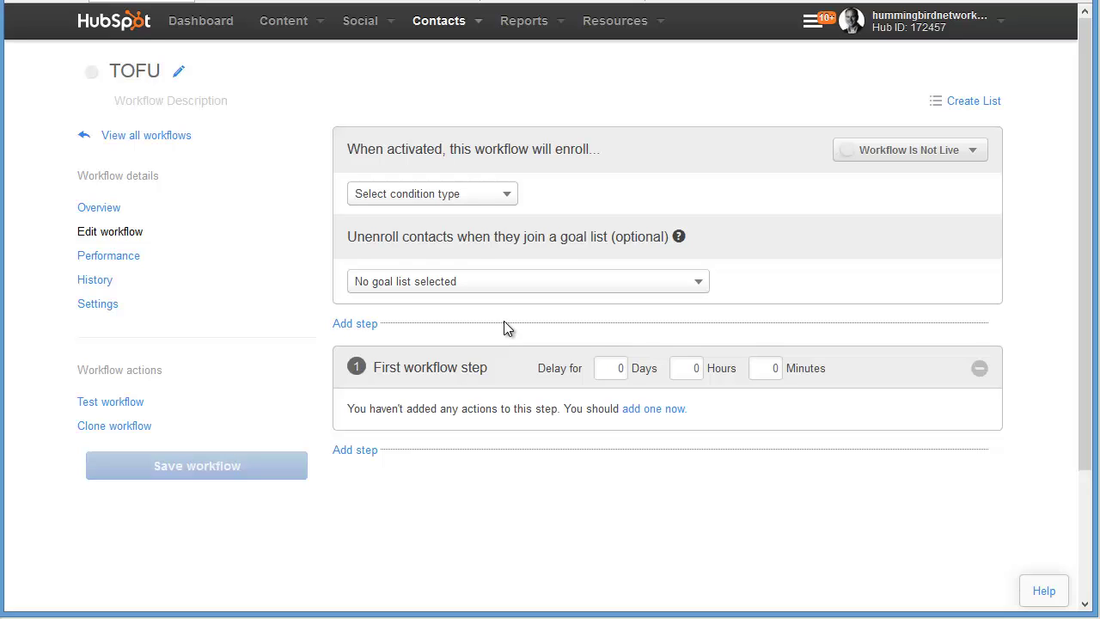
# Set the enrollment trigger to form submissions of A TOFU Form (HS Recipes).
pyautogui.click(477, 201)
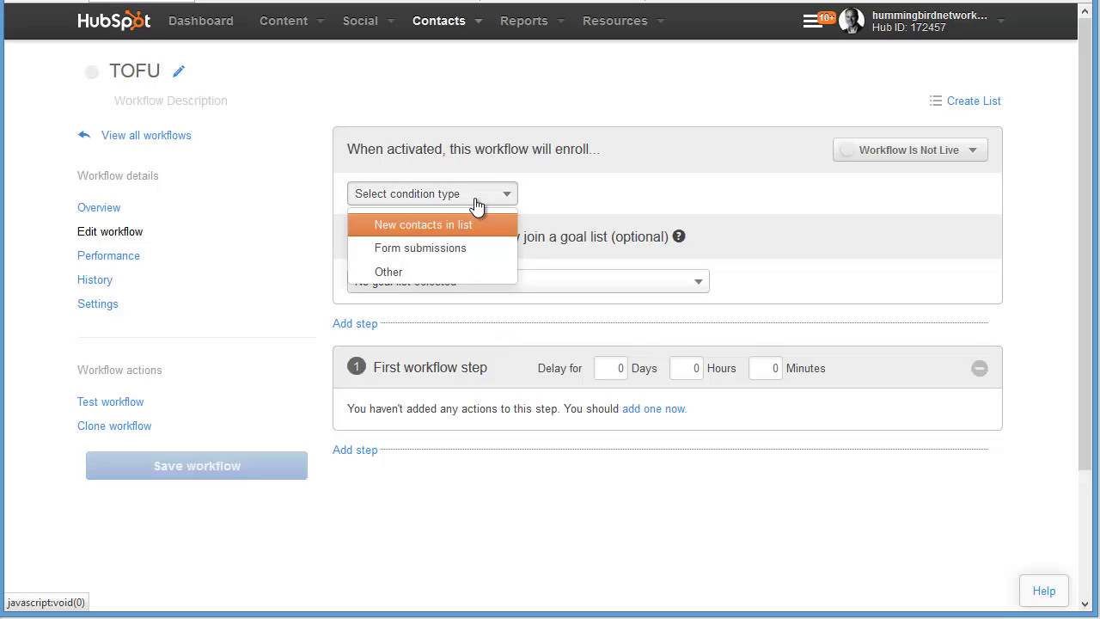
pyautogui.click(455, 253)
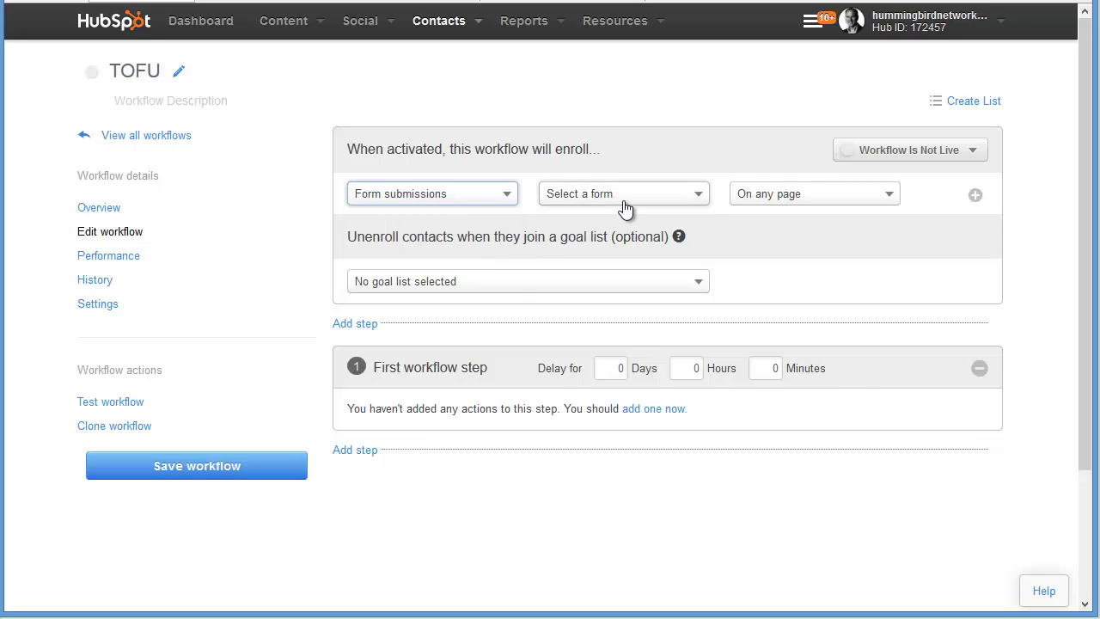
pyautogui.click(615, 200)
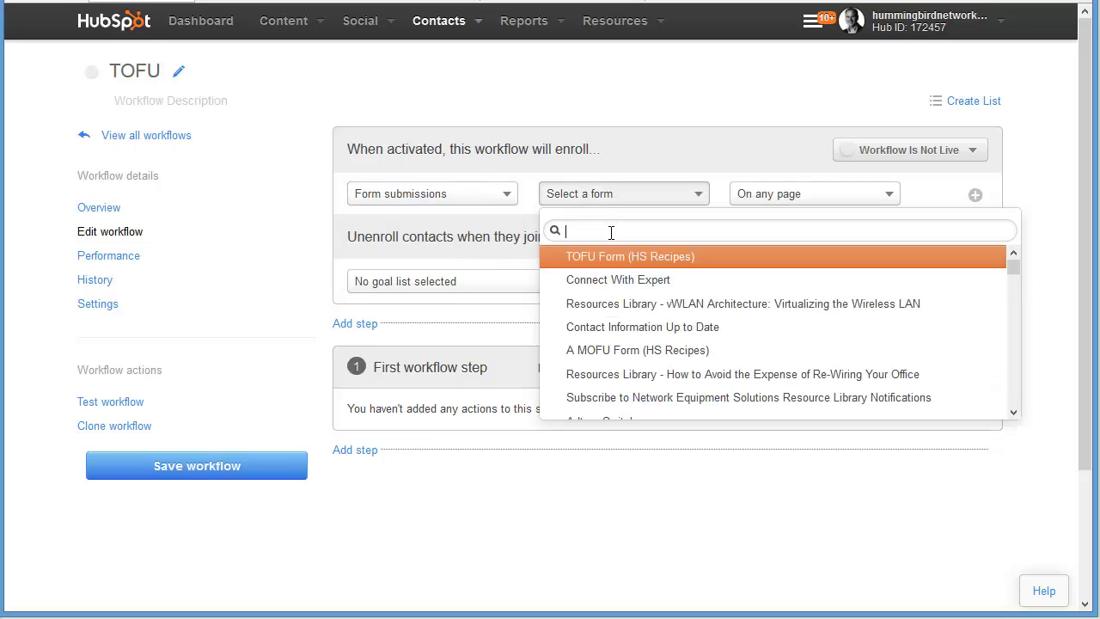
pyautogui.write('TOFU')
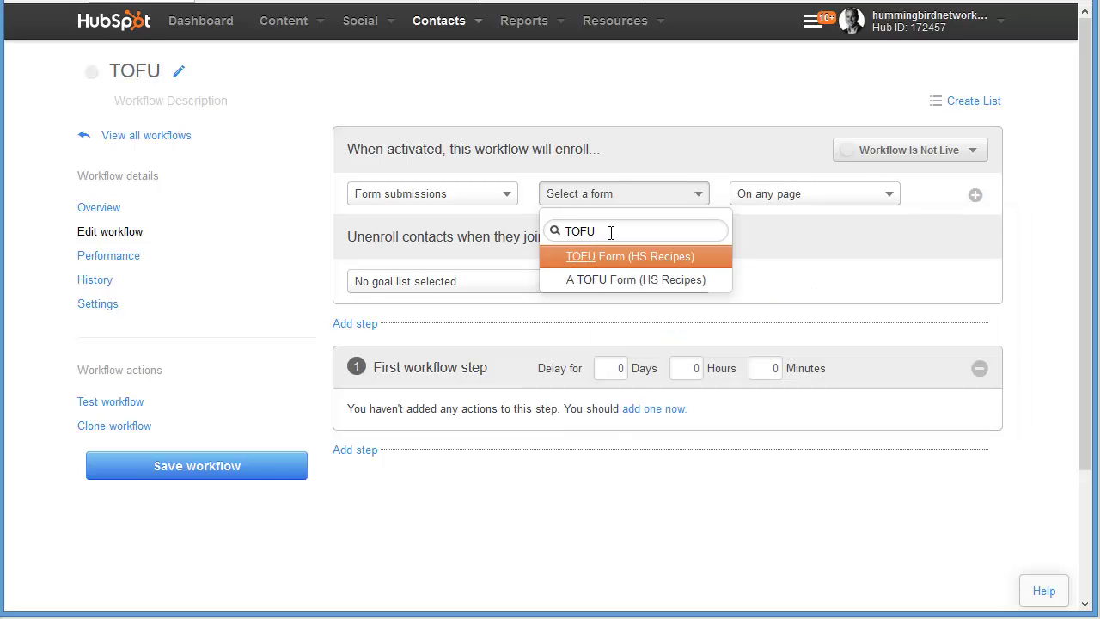
pyautogui.click(610, 280)
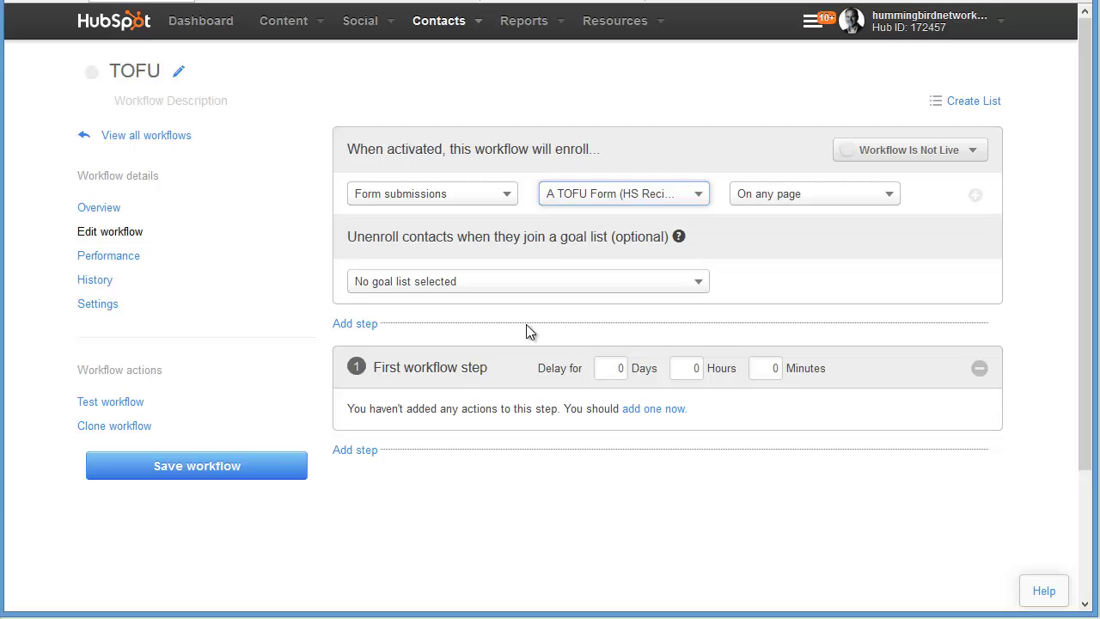
# Set Marketing Qualified Leads as the workflow's goal list.
pyautogui.click(461, 289)
pyautogui.write('Ma')
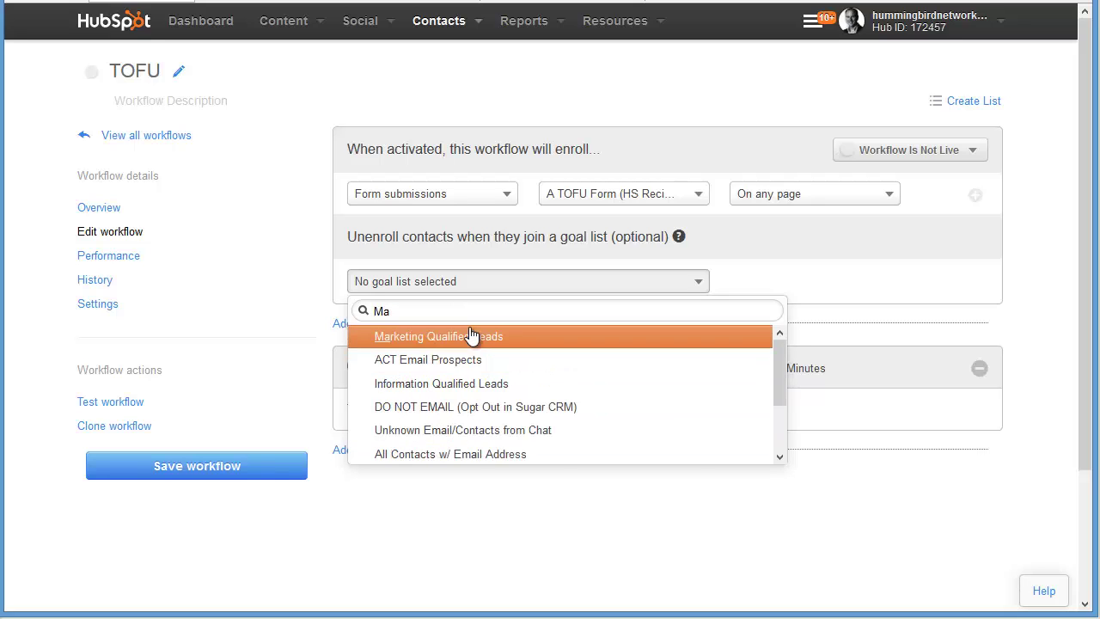
pyautogui.click(470, 332)
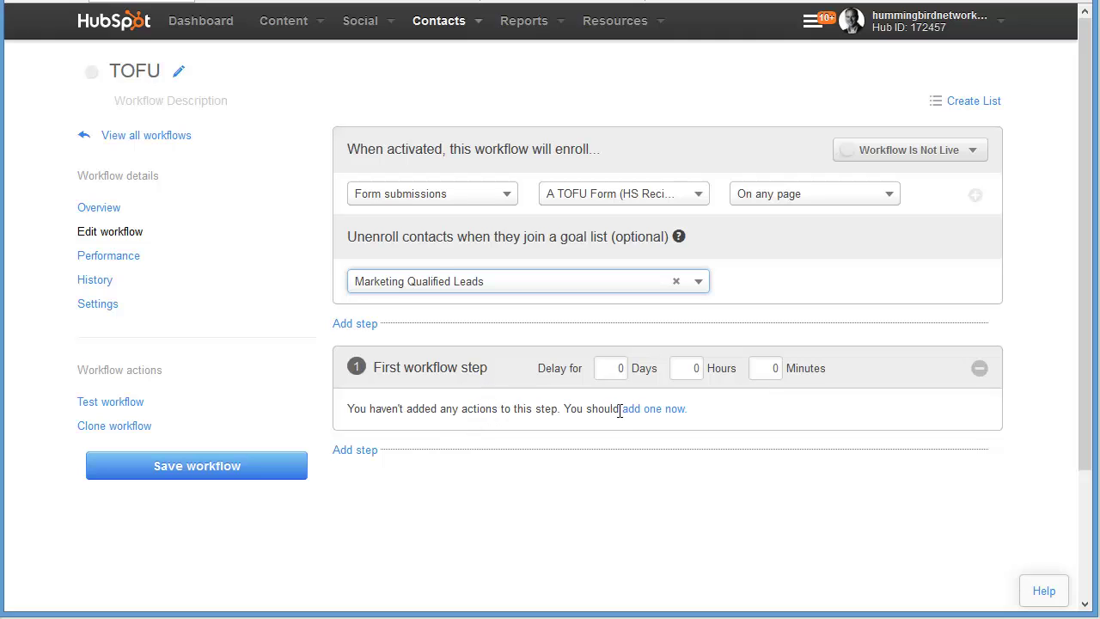
# Make the first action set the contact's Lifecycle Stage property to Lead.
pyautogui.click(636, 410)
pyautogui.click(472, 417)
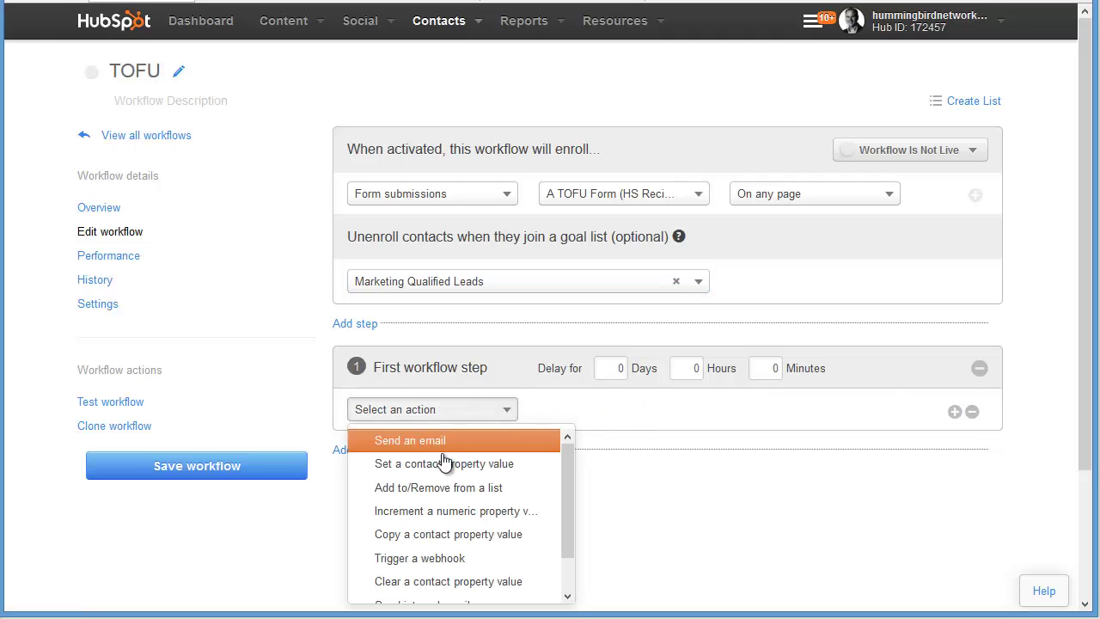
pyautogui.click(375, 463)
pyautogui.click(608, 425)
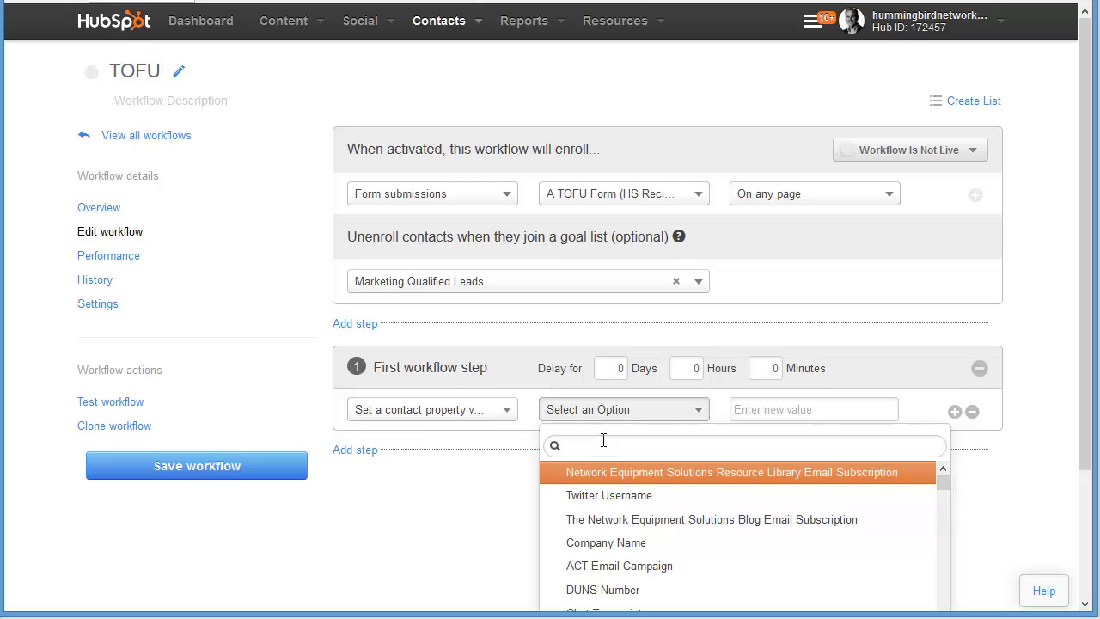
pyautogui.write('s')
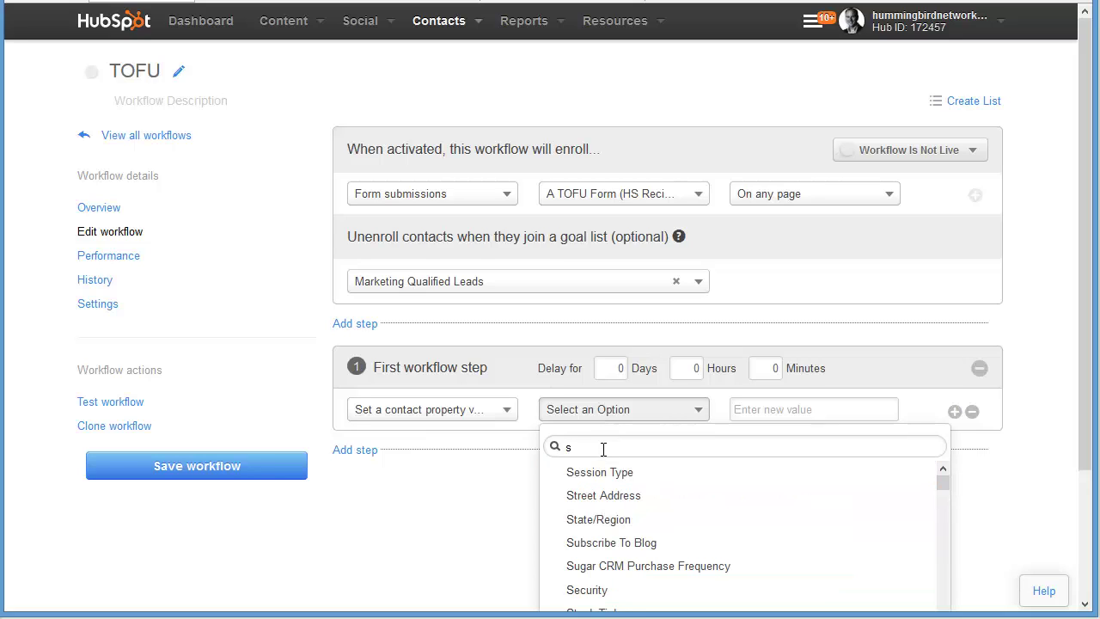
pyautogui.press('BackSpace')
pyautogui.write('li')
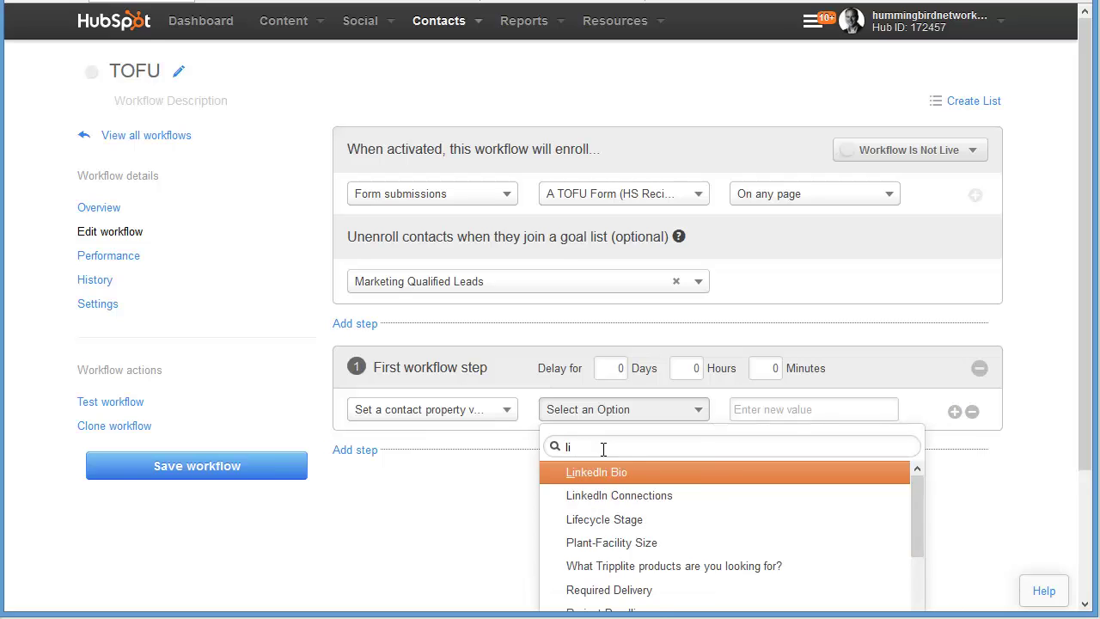
pyautogui.click(599, 521)
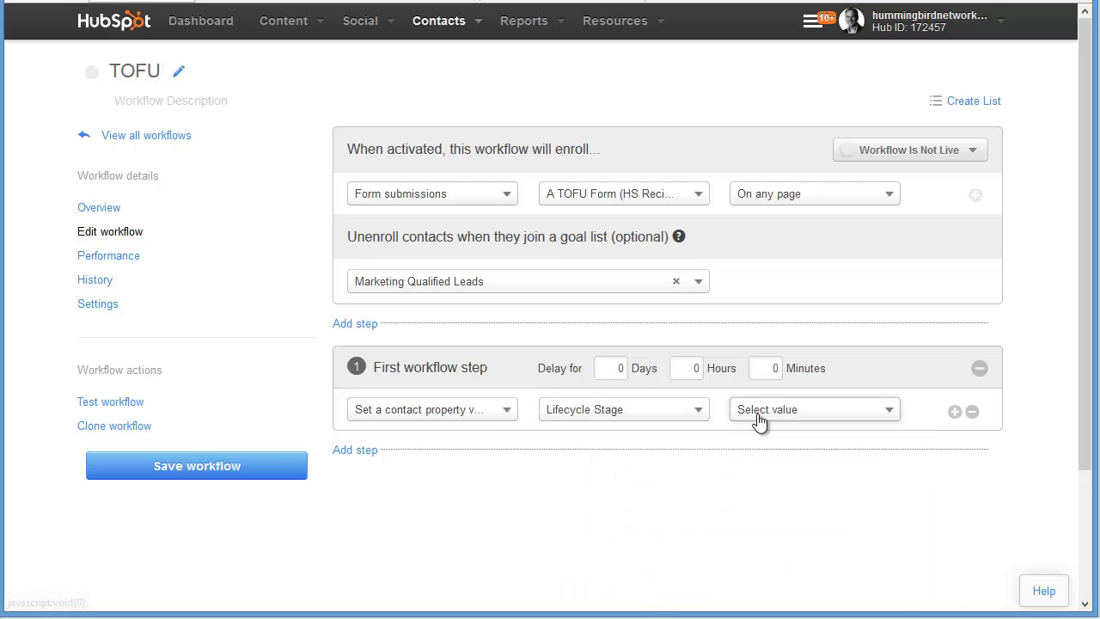
pyautogui.click(759, 420)
pyautogui.click(752, 459)
pyautogui.scroll(-2, 752, 459)
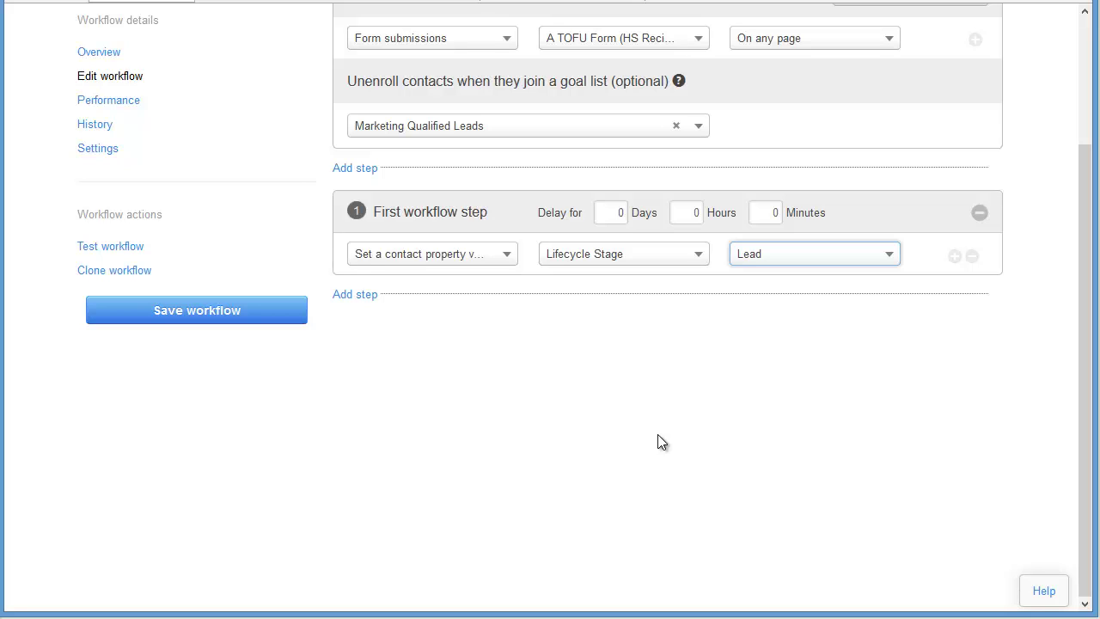
# Add a second step sending TOFU Email 1 after a 2-day delay.
pyautogui.click(368, 295)
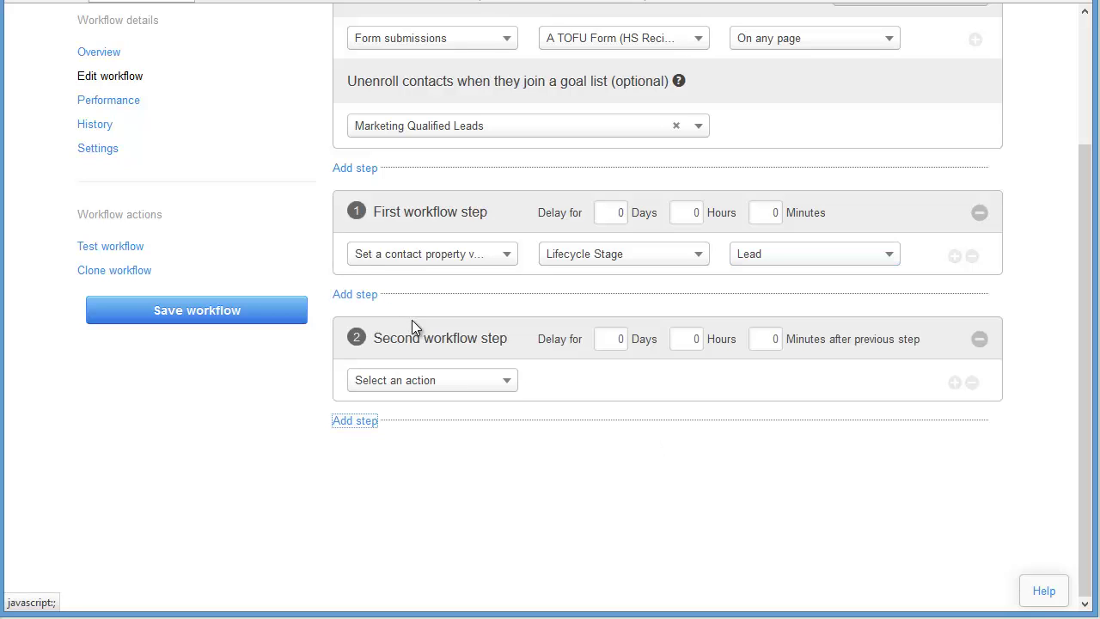
pyautogui.click(462, 388)
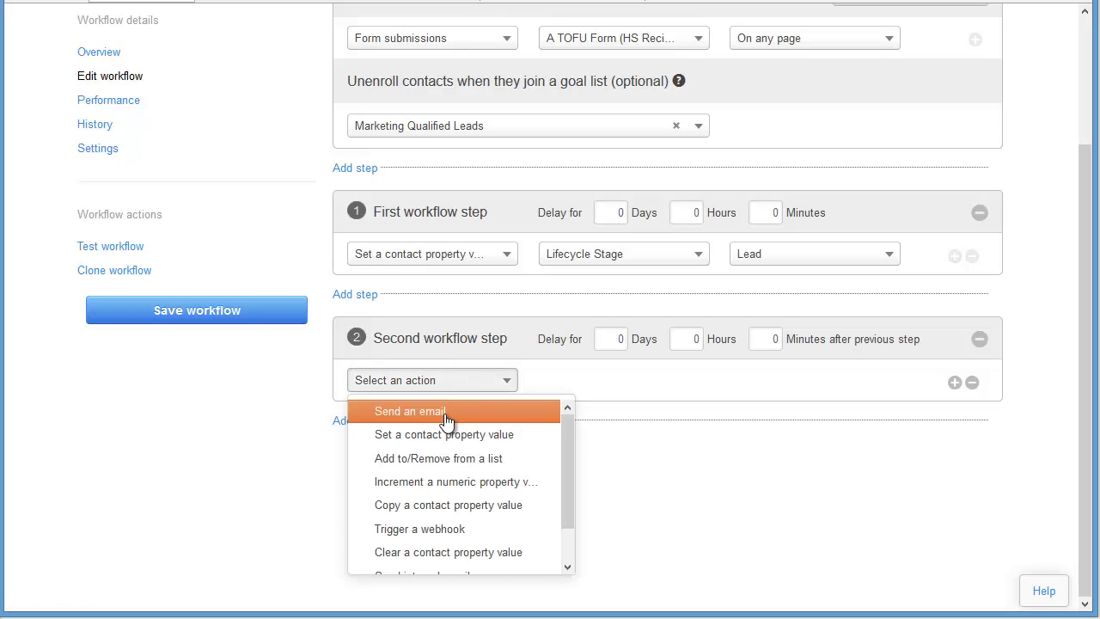
pyautogui.click(450, 420)
pyautogui.click(644, 341)
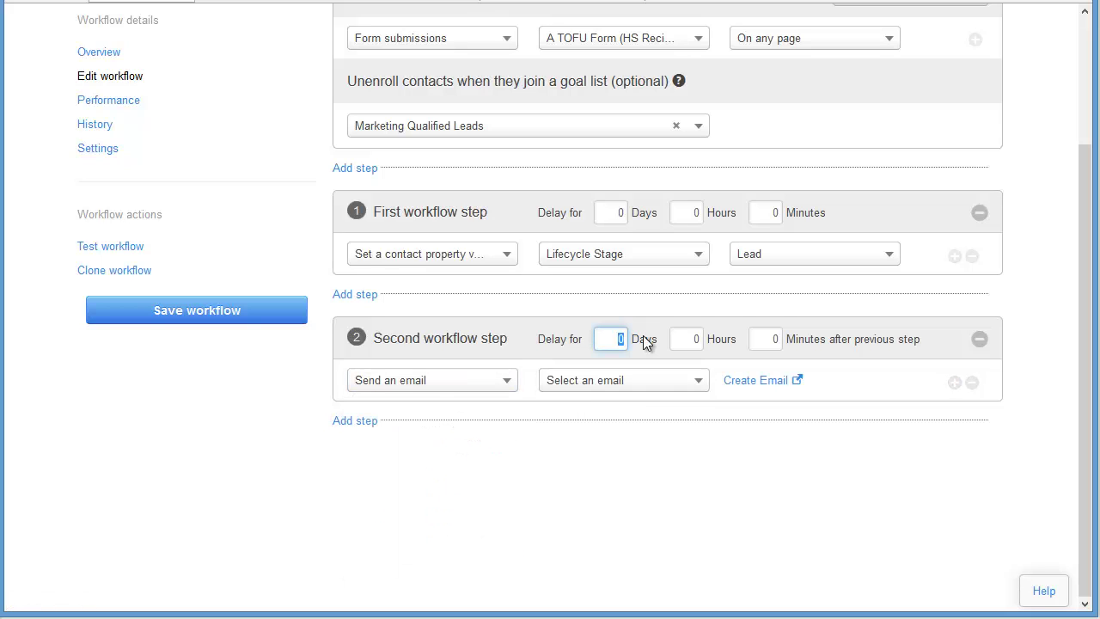
pyautogui.click(614, 386)
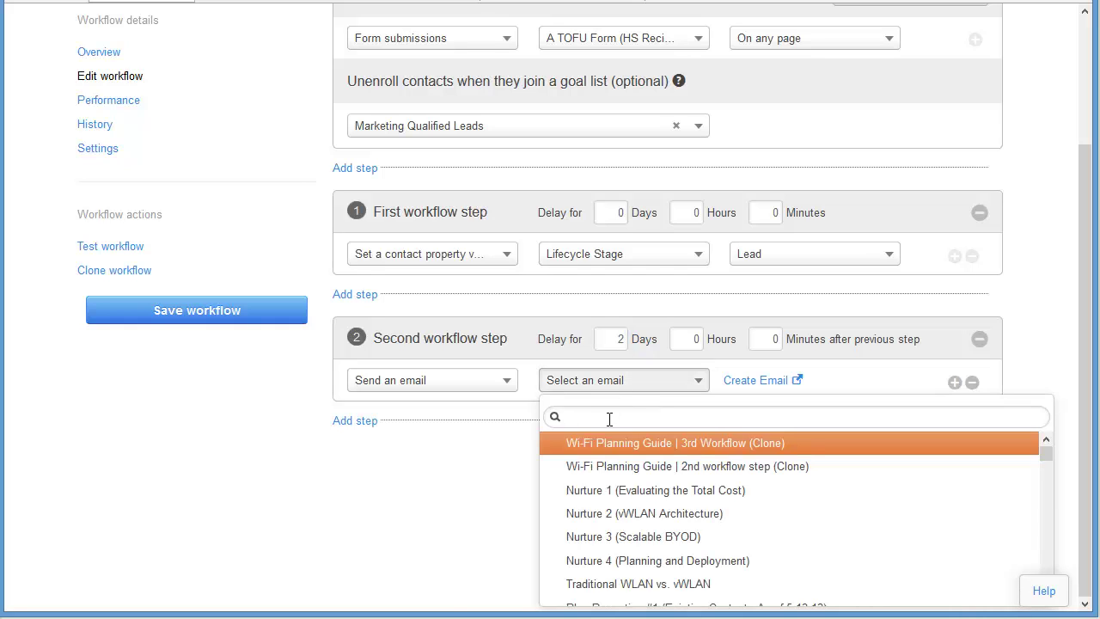
pyautogui.write('TOFU')
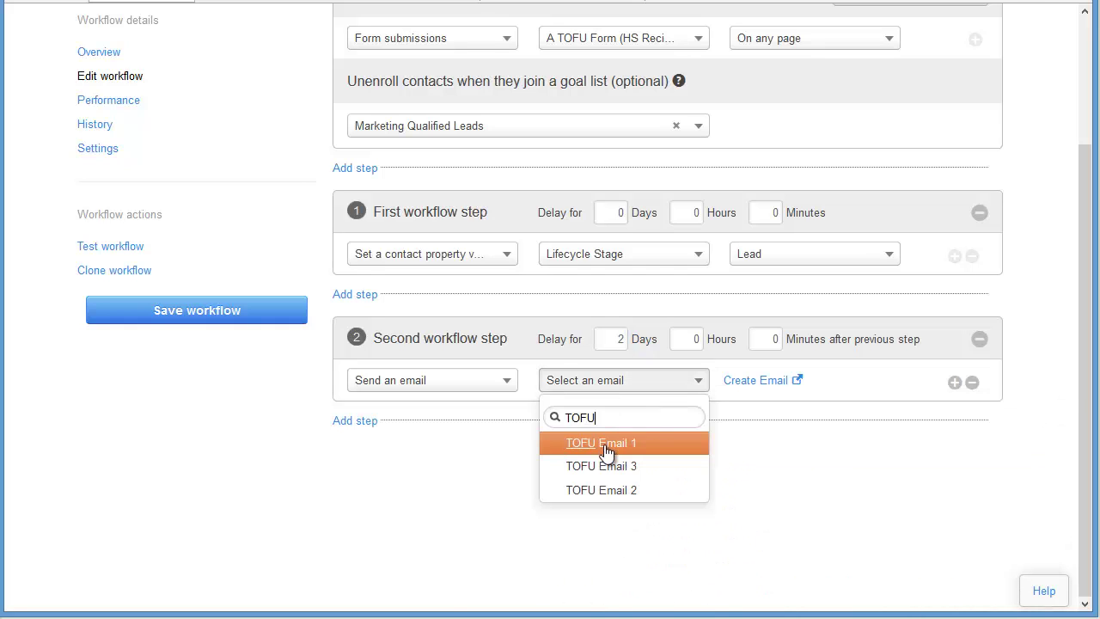
pyautogui.click(605, 444)
# Add a third step sending TOFU Email 2 after a 3-day delay.
pyautogui.click(371, 422)
pyautogui.scroll(-2, 382, 427)
pyautogui.click(437, 418)
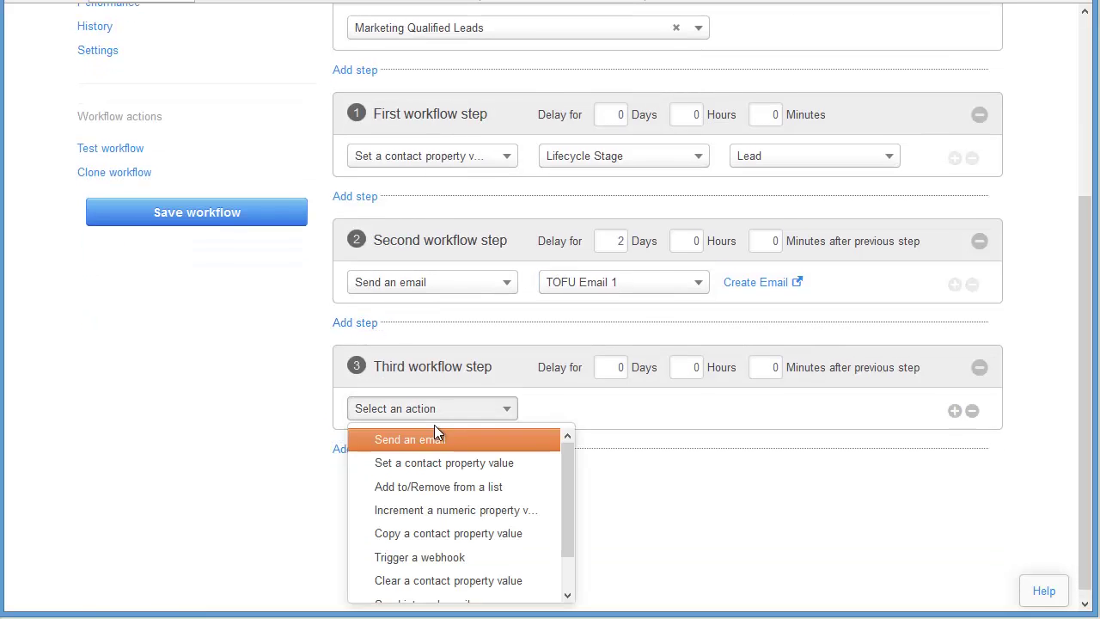
pyautogui.click(427, 439)
pyautogui.click(614, 416)
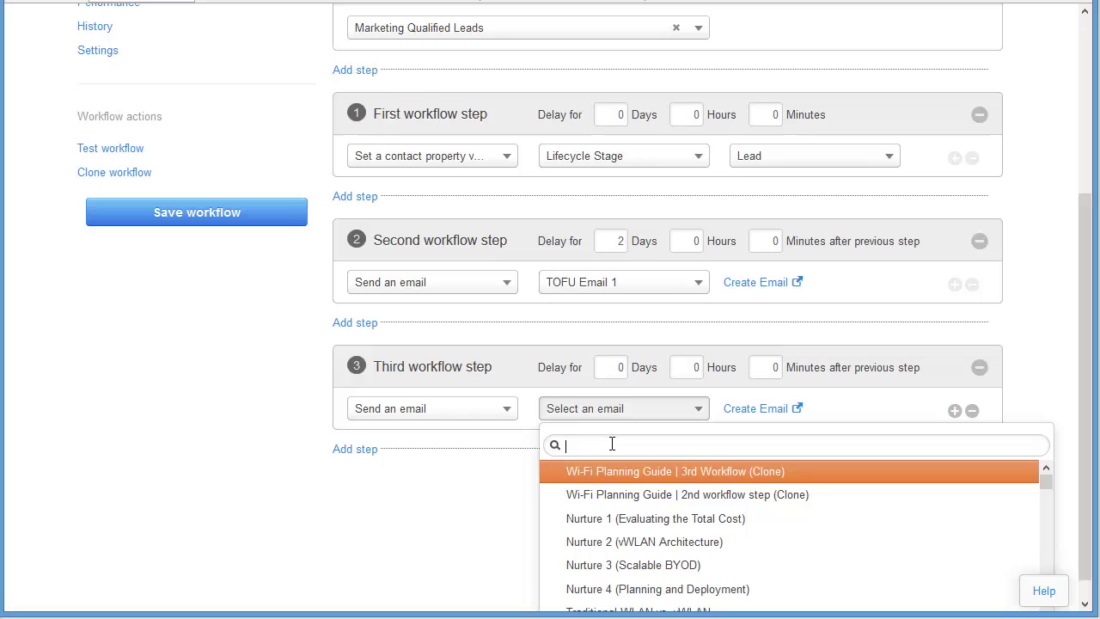
pyautogui.write('TOFU')
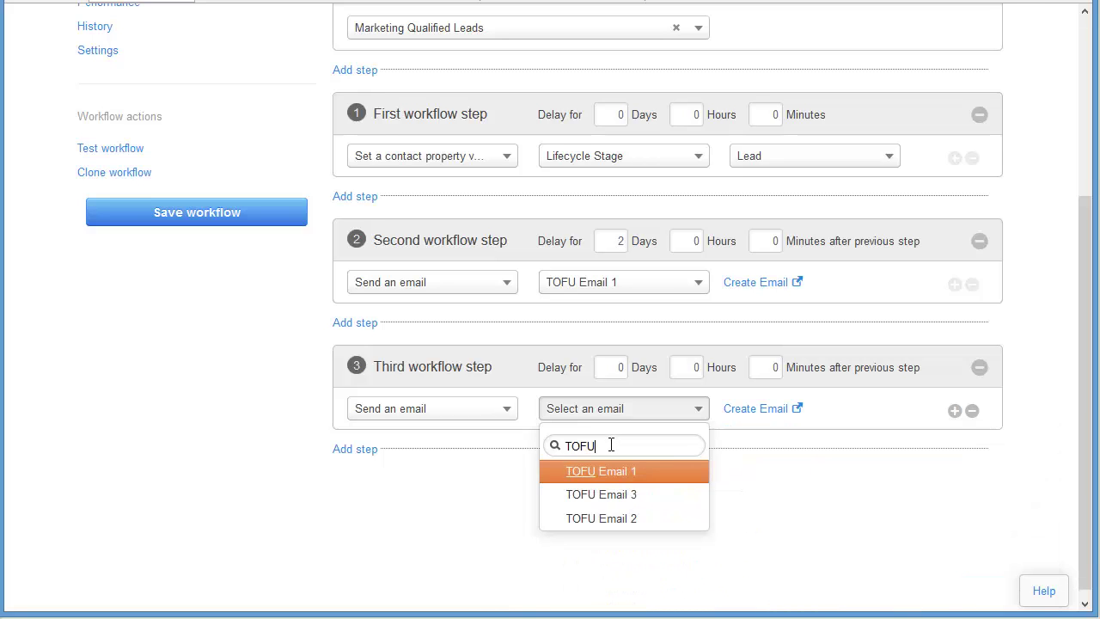
pyautogui.click(614, 519)
pyautogui.click(627, 367)
pyautogui.write('3')
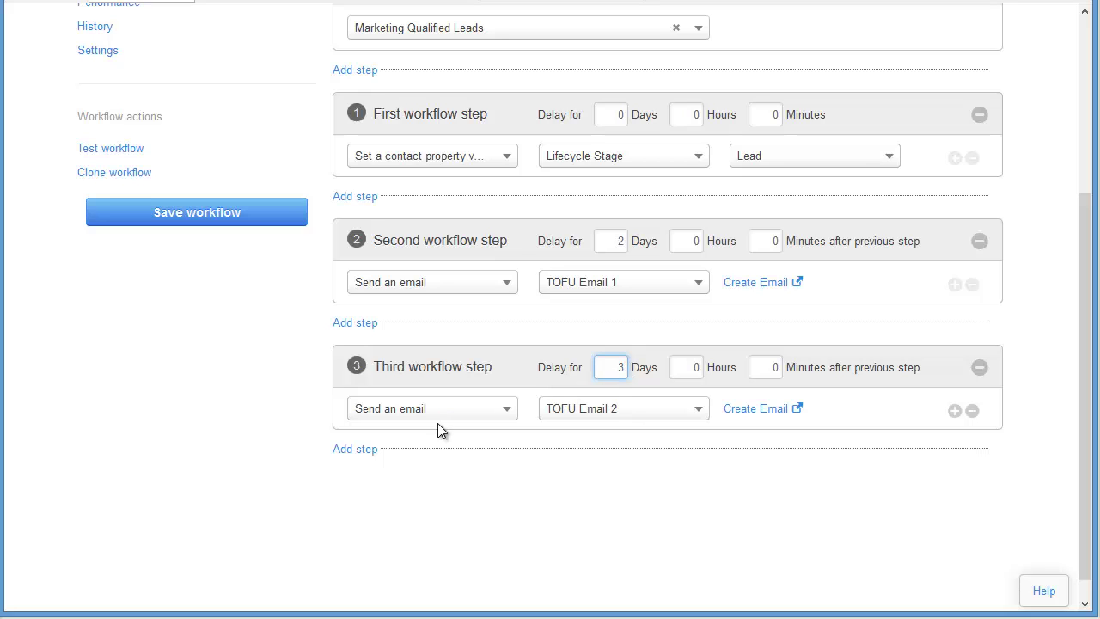
# Add a fourth step sending TOFU Email 3 after a 5-day delay.
pyautogui.click(376, 451)
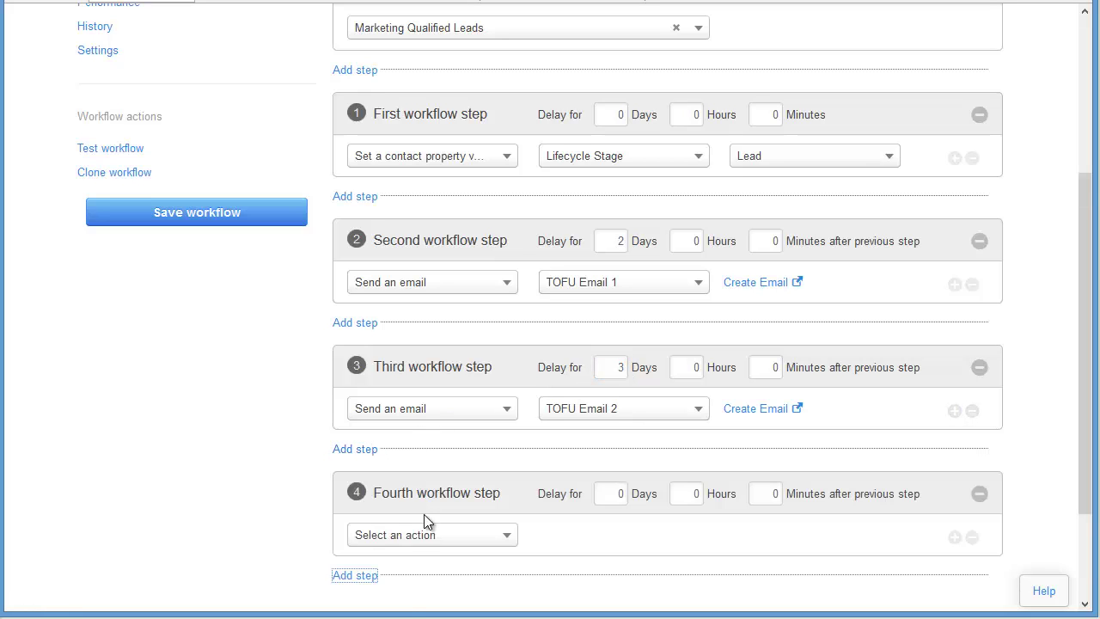
pyautogui.click(427, 534)
pyautogui.click(431, 565)
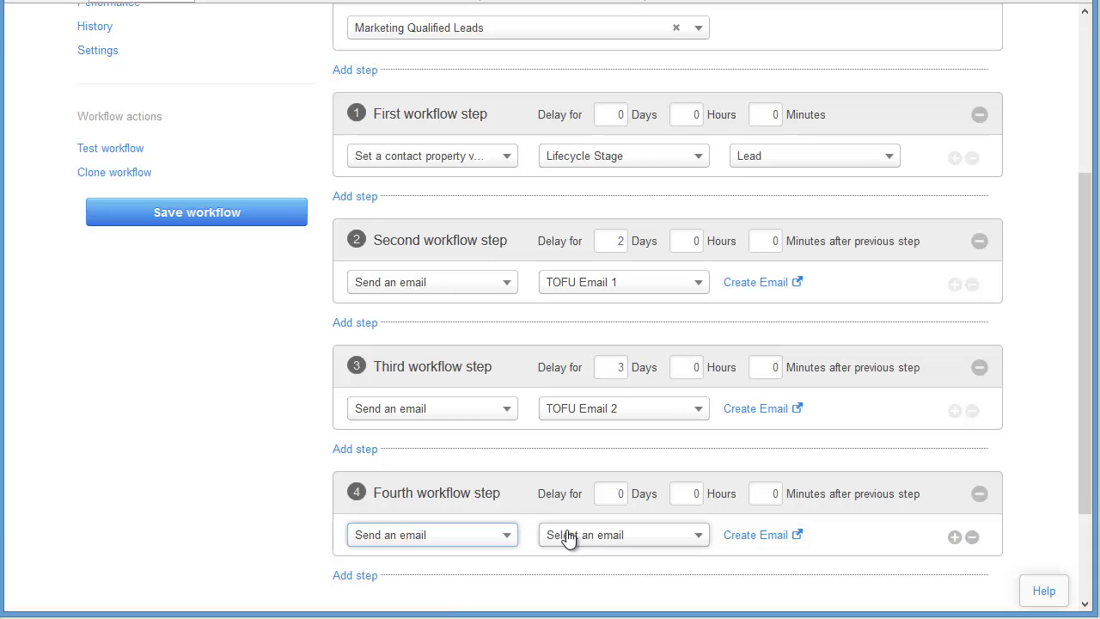
pyautogui.click(568, 537)
pyautogui.write('TOFU')
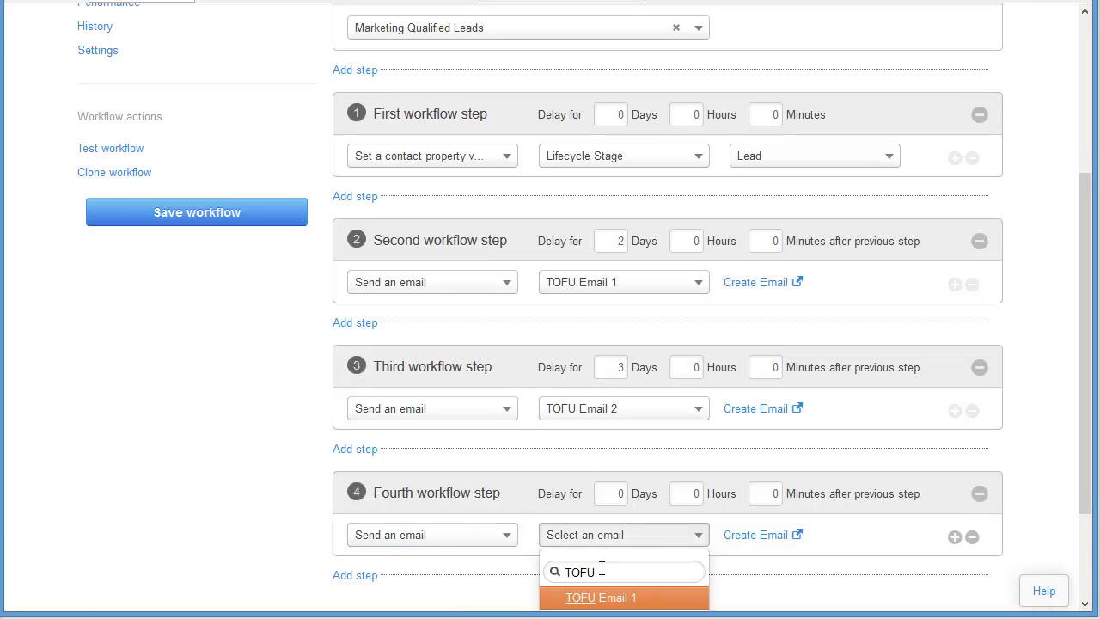
pyautogui.scroll(-3, 688, 541)
pyautogui.click(622, 485)
pyautogui.doubleClick(609, 358)
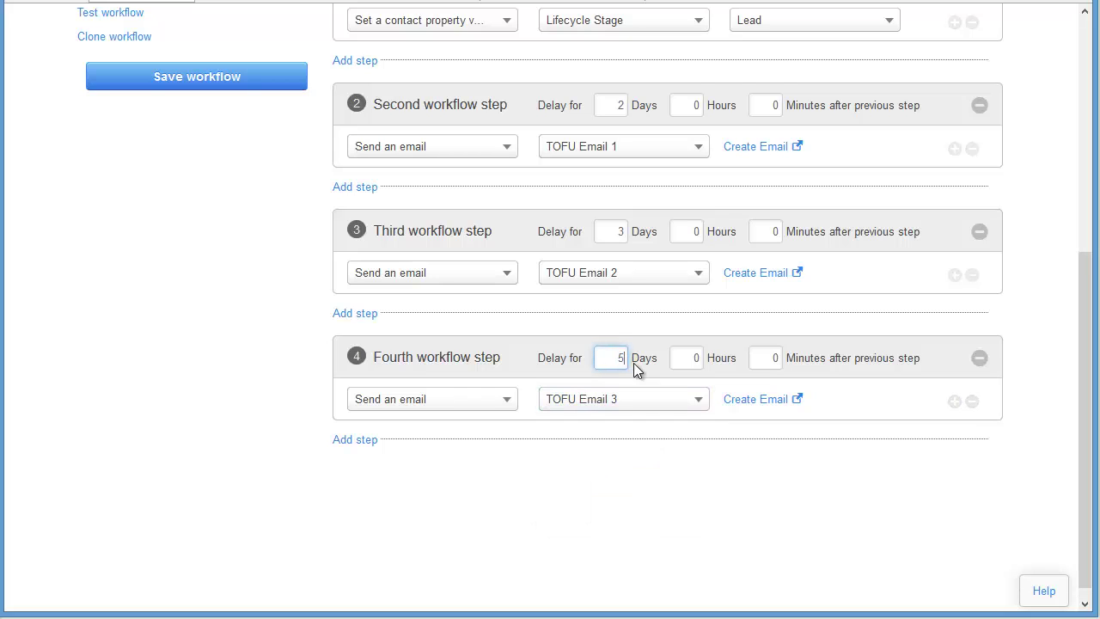
pyautogui.click(355, 441)
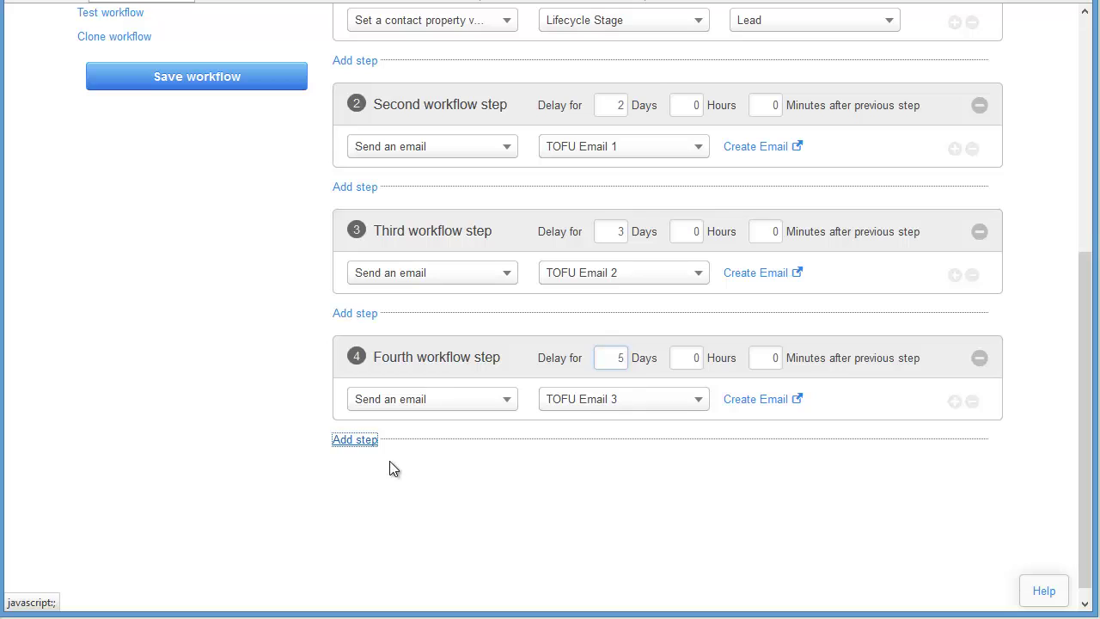
# Make the fifth step add contacts to the Quiet TOFU Leads list.
pyautogui.click(447, 527)
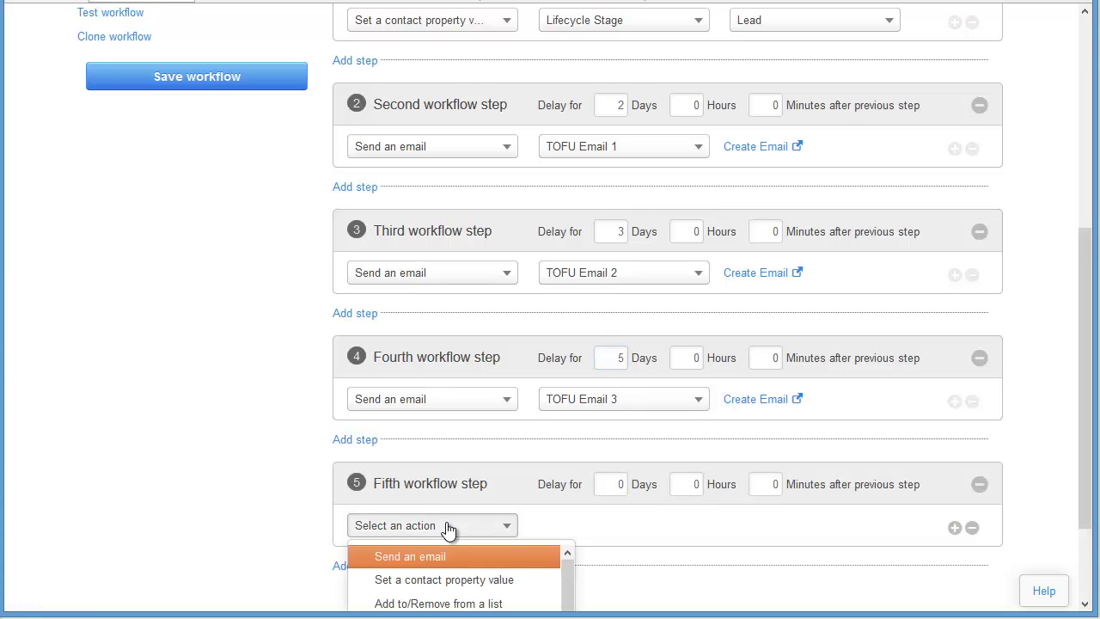
pyautogui.scroll(-1, 448, 527)
pyautogui.click(458, 508)
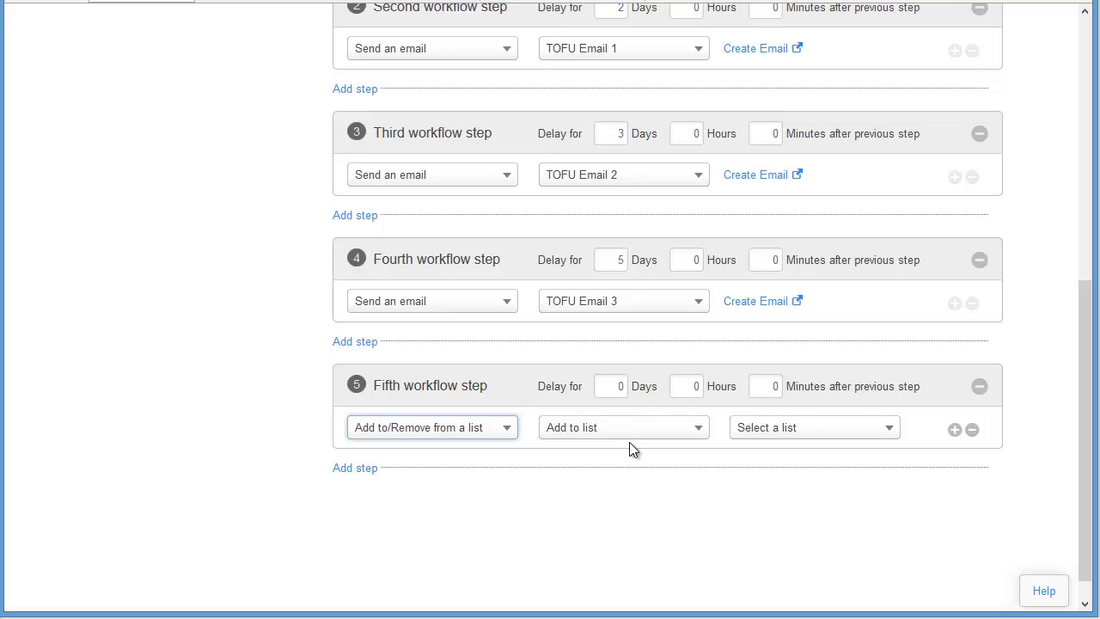
pyautogui.click(748, 435)
pyautogui.write('Qu')
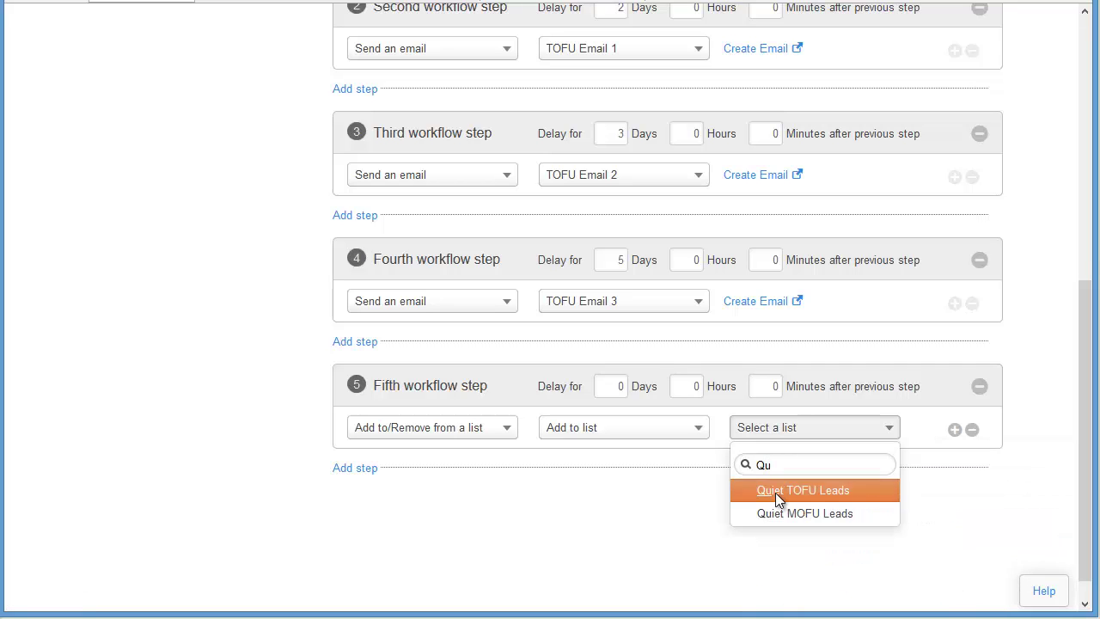
pyautogui.click(775, 492)
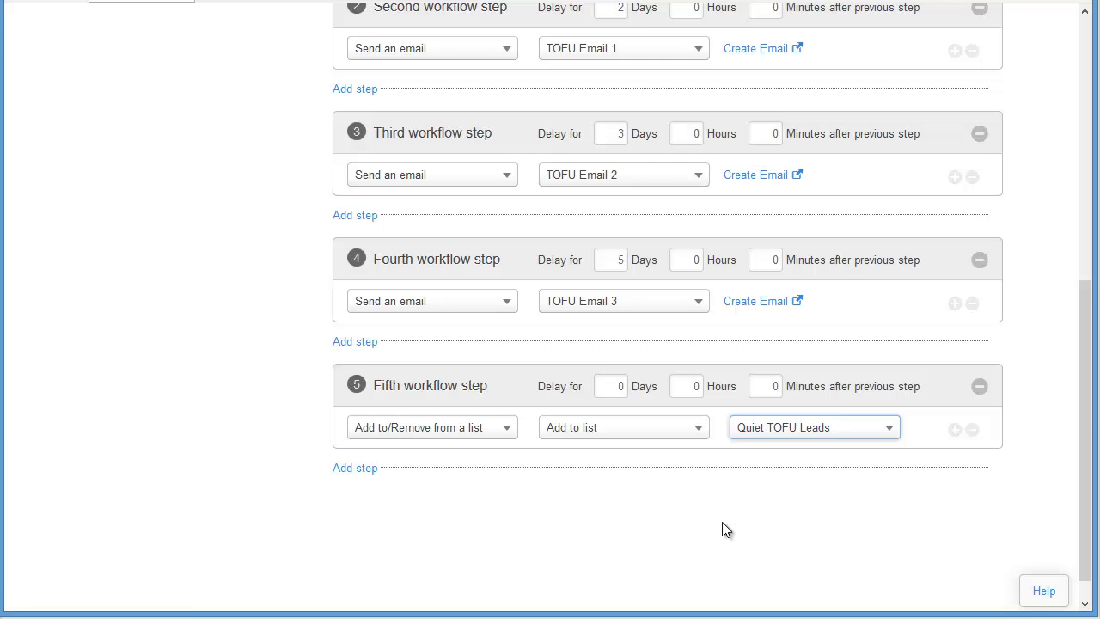
# Save the TOFU workflow and return to the list of all workflows.
pyautogui.scroll(1, 722, 522)
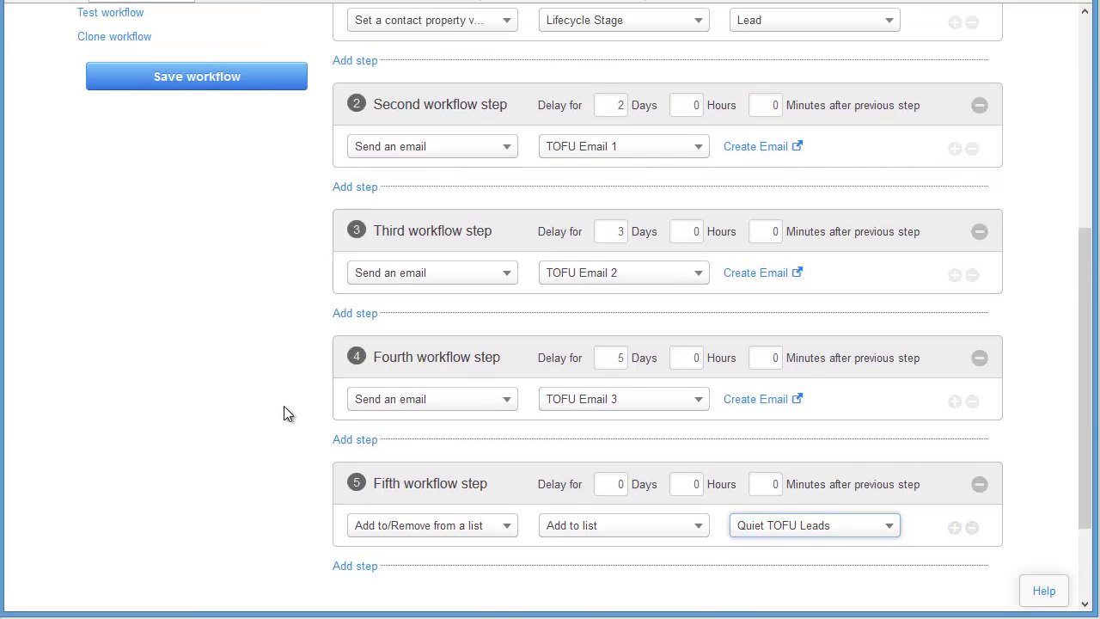
pyautogui.scroll(3, 284, 407)
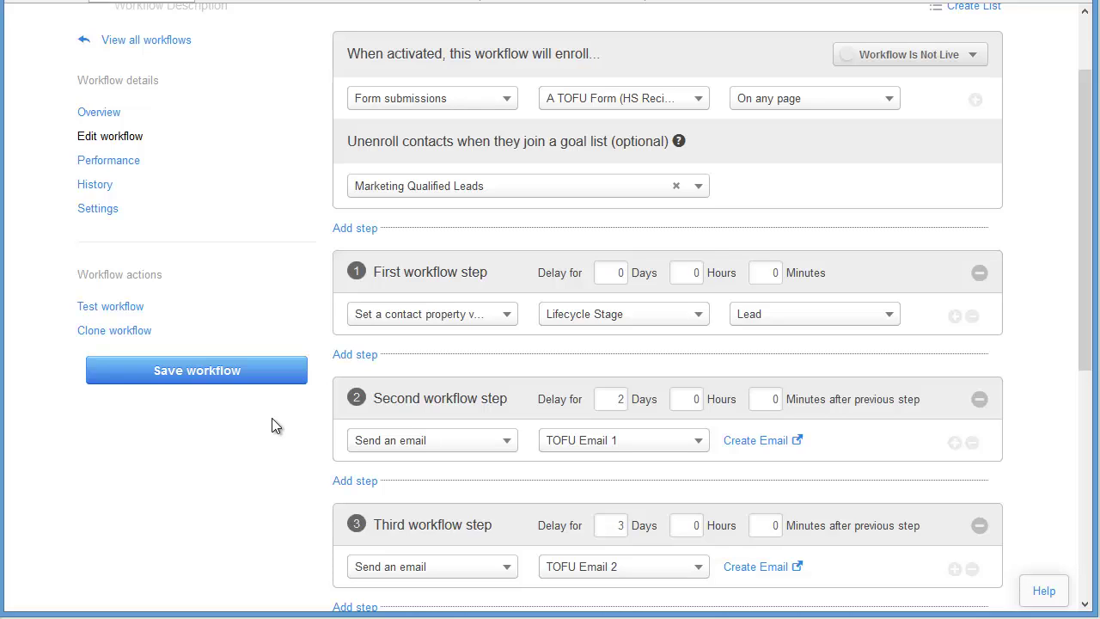
pyautogui.click(222, 368)
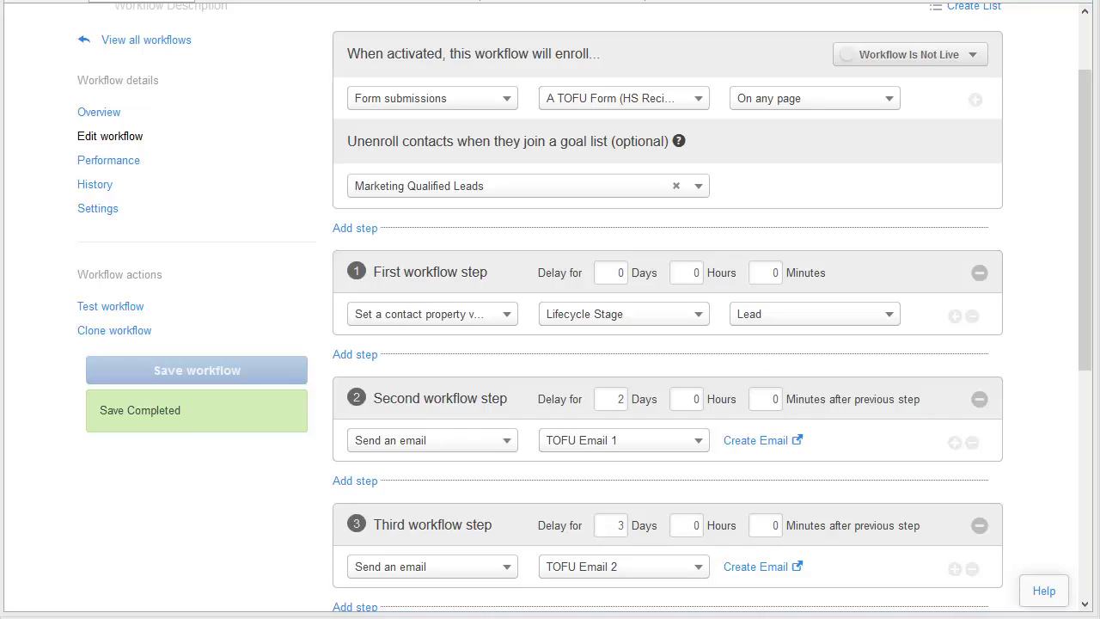
pyautogui.click(180, 41)
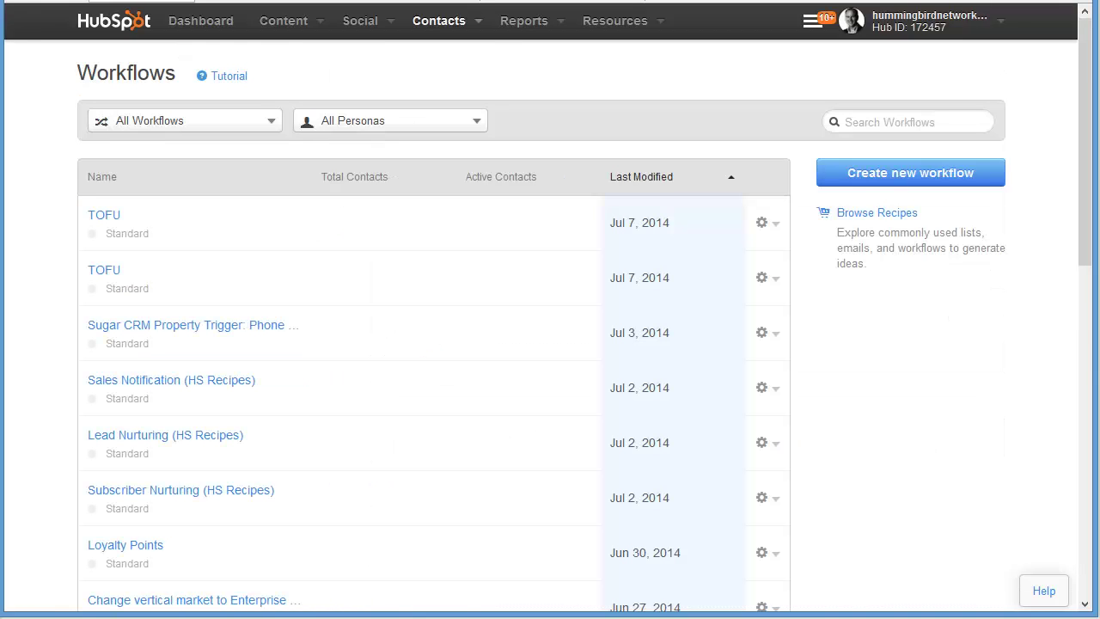
# Create another standard workflow named 'MOFU'.
pyautogui.click(901, 188)
pyautogui.click(623, 191)
pyautogui.write('MOFU')
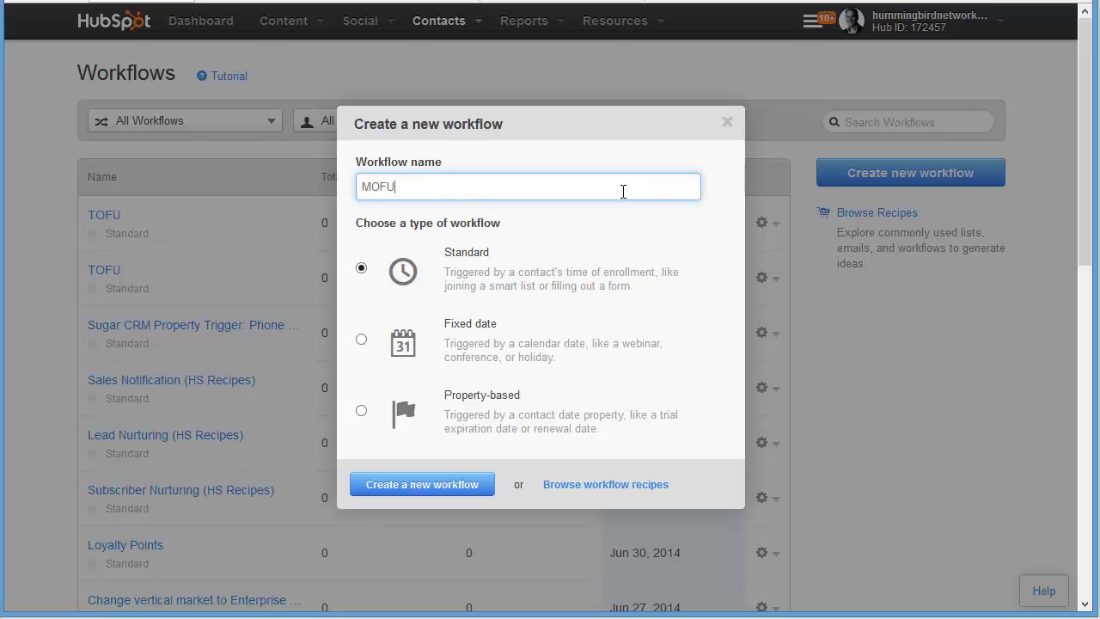
pyautogui.click(465, 483)
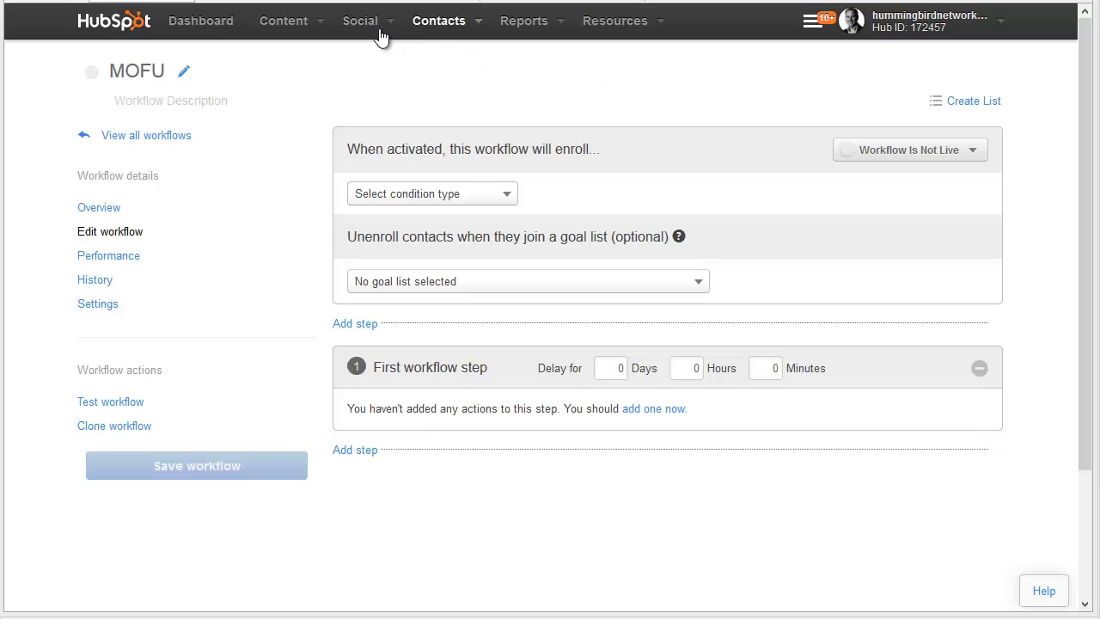
# Set the enrollment trigger to form submissions of A MOFU Form (HS Recipes).
pyautogui.click(477, 203)
pyautogui.click(442, 251)
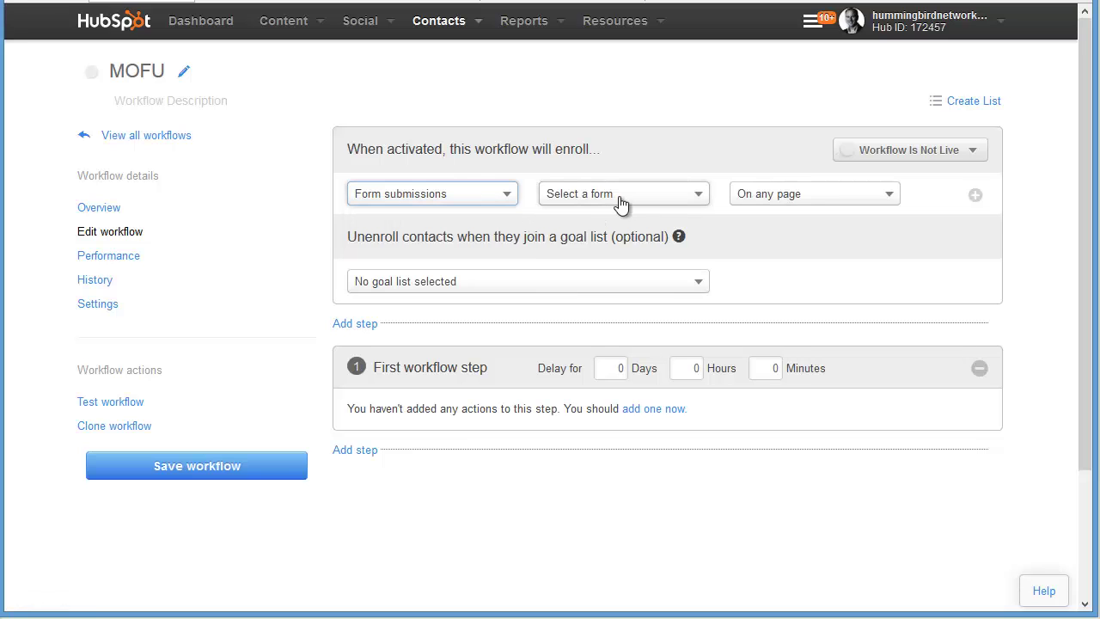
pyautogui.click(619, 203)
pyautogui.write('AMO')
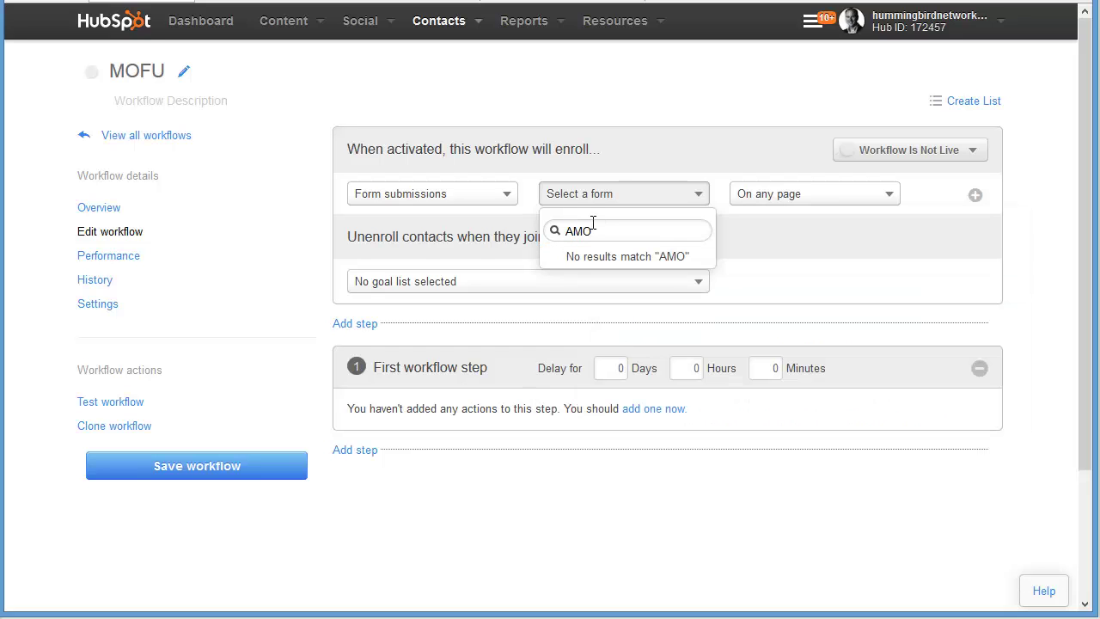
pyautogui.press('BackSpace')
pyautogui.press('BackSpace')
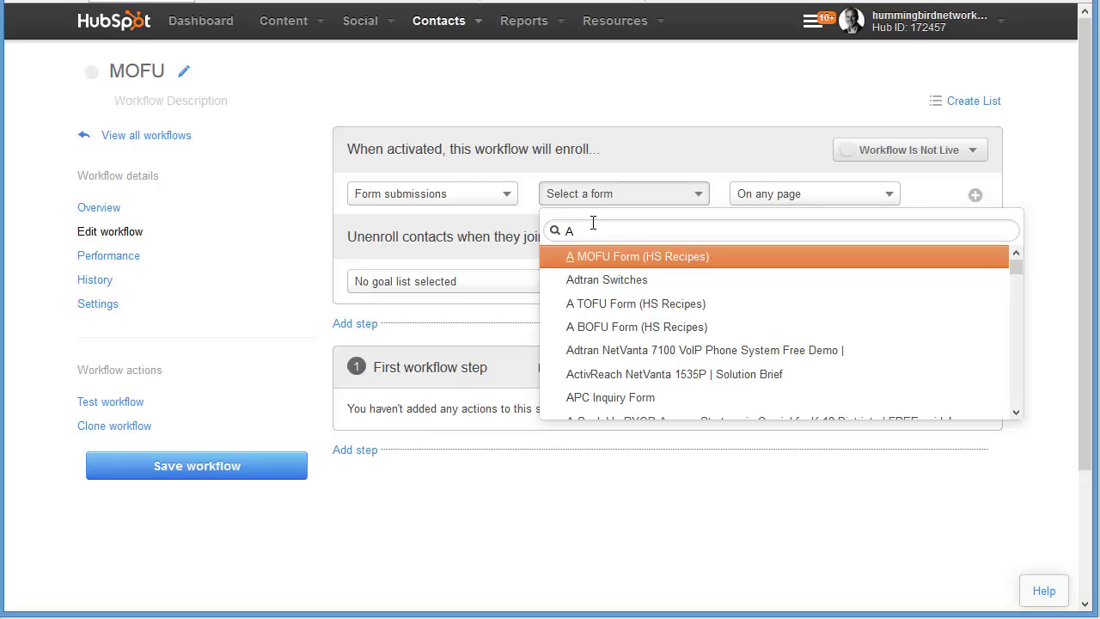
pyautogui.click(668, 264)
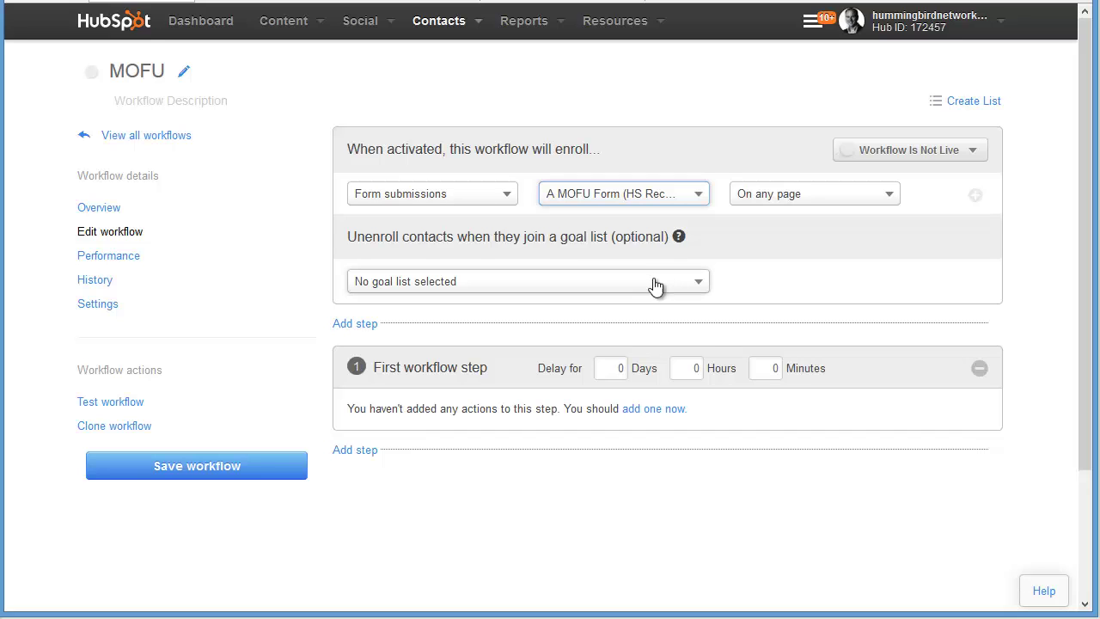
# Set Sales Qualified Lead as the workflow's goal list.
pyautogui.click(654, 284)
pyautogui.write('sal')
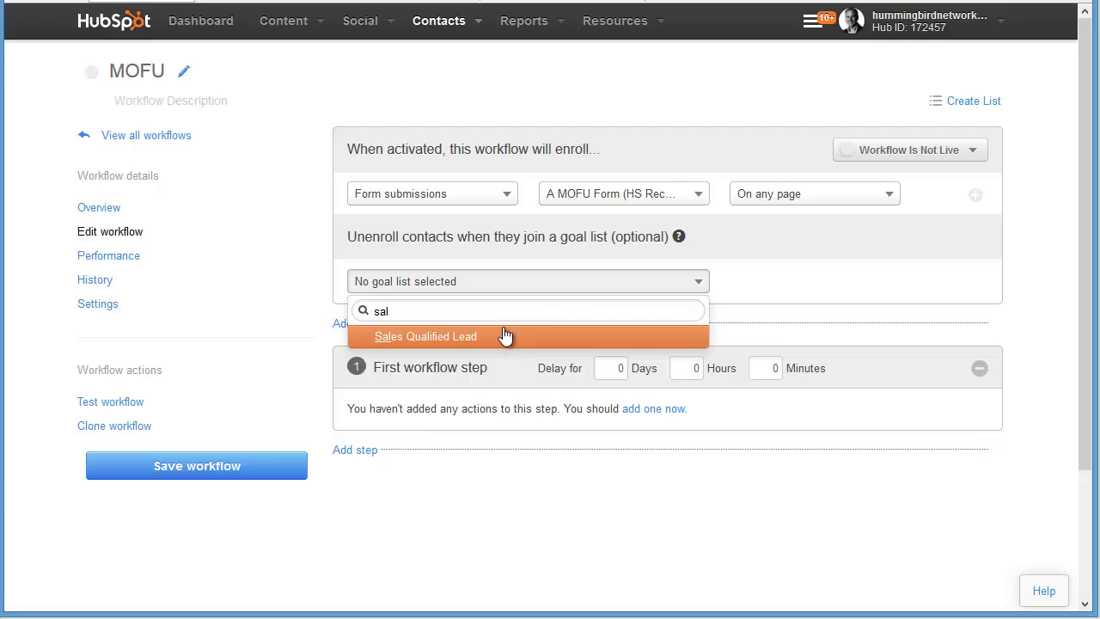
pyautogui.click(475, 337)
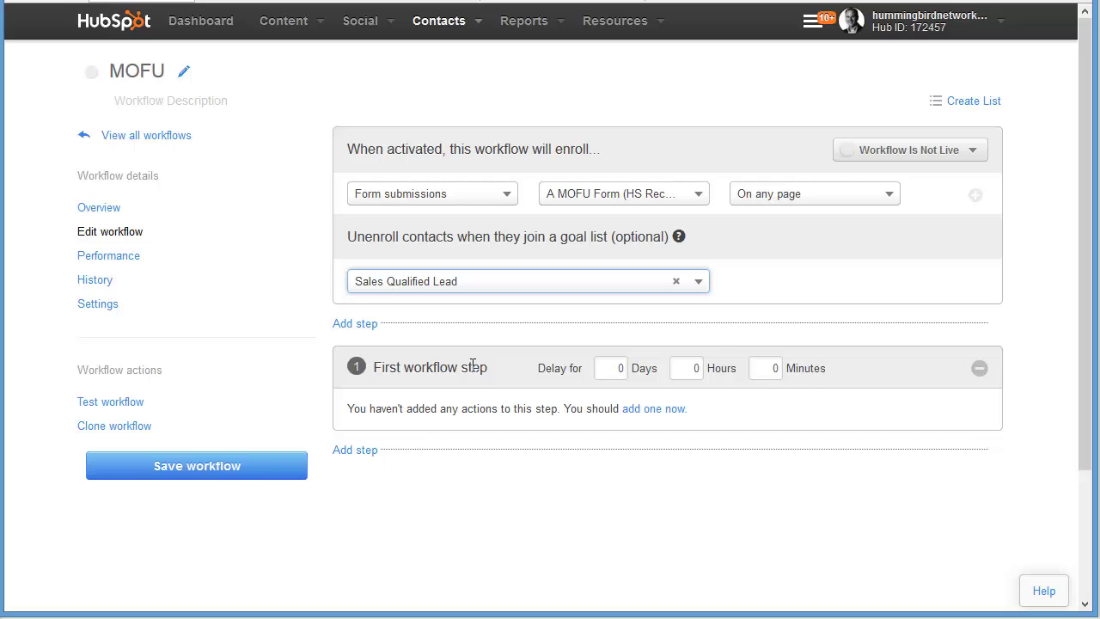
# Make the first action set the contact's Lifecycle Stage to Marketing Qualified Lead.
pyautogui.click(646, 412)
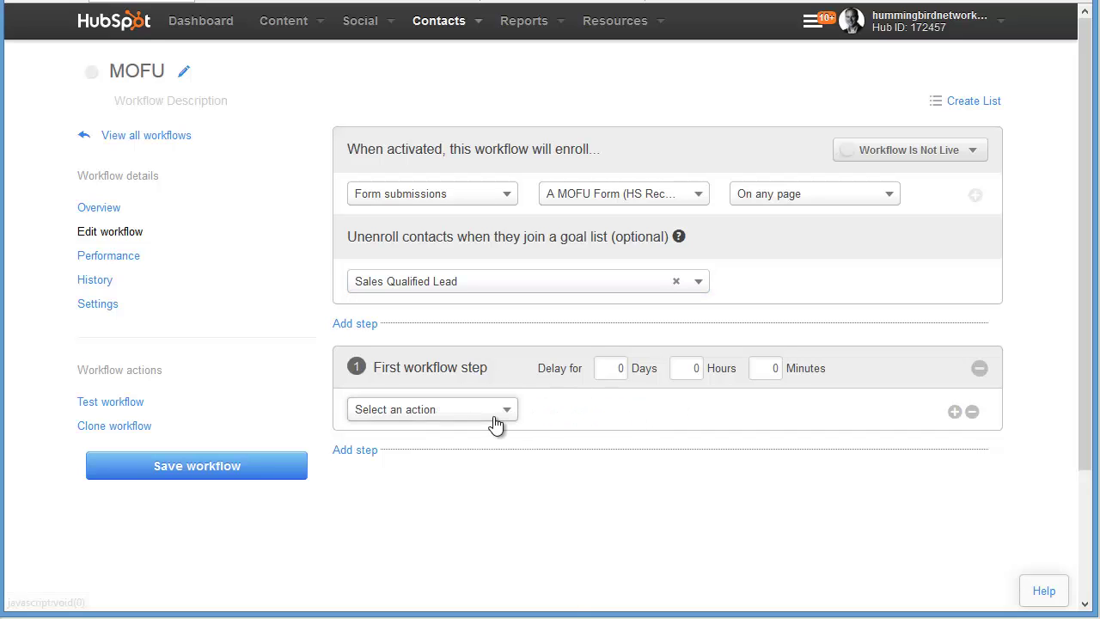
pyautogui.click(495, 417)
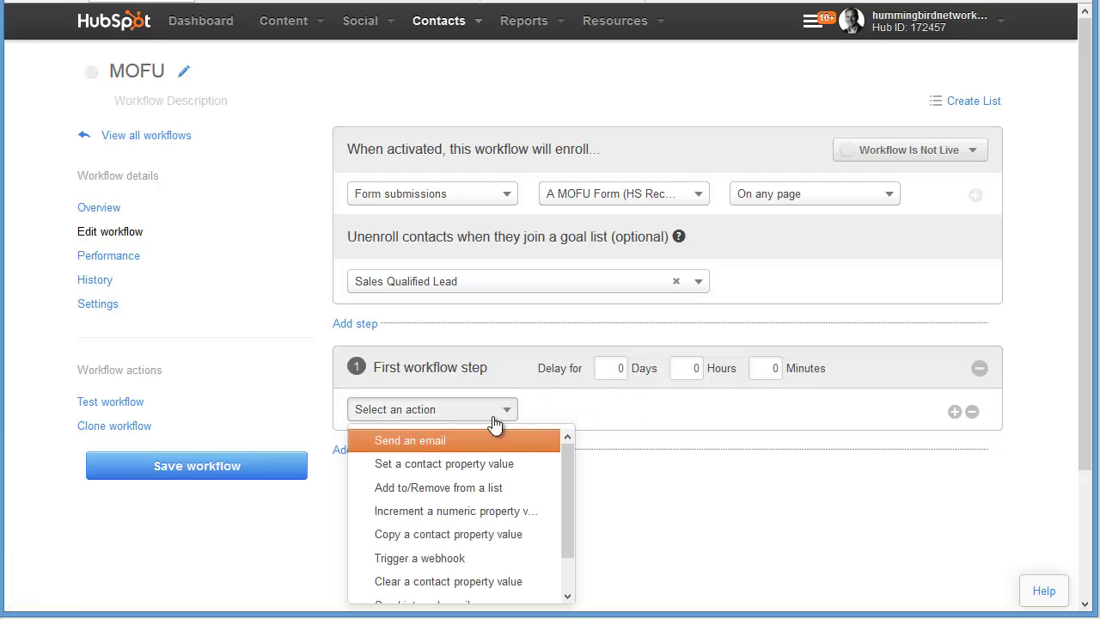
pyautogui.click(464, 468)
pyautogui.click(622, 421)
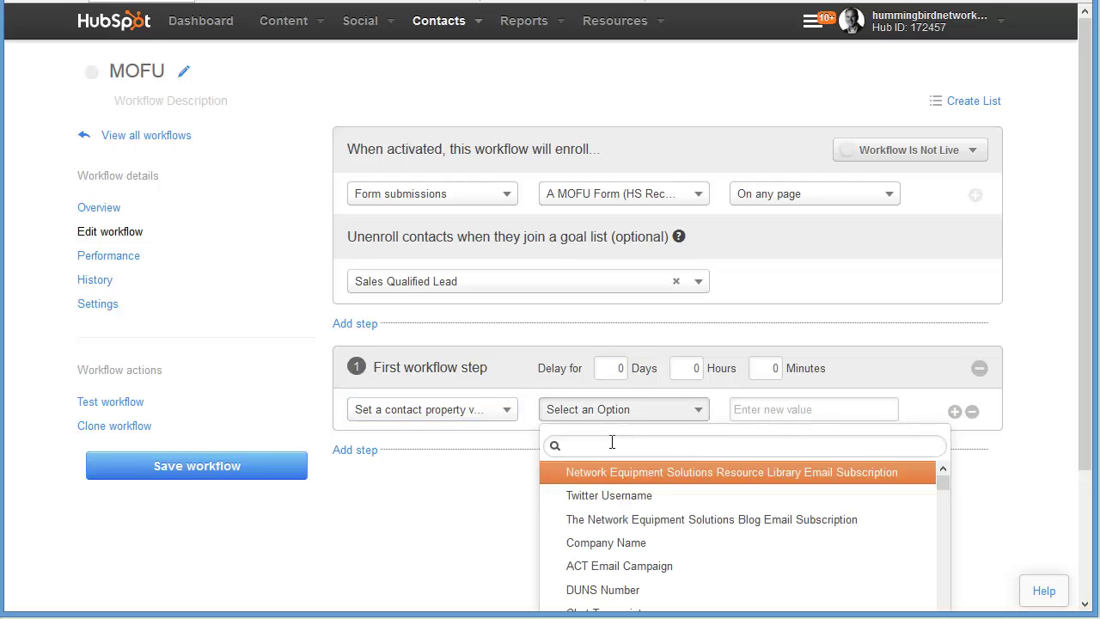
pyautogui.write('lif')
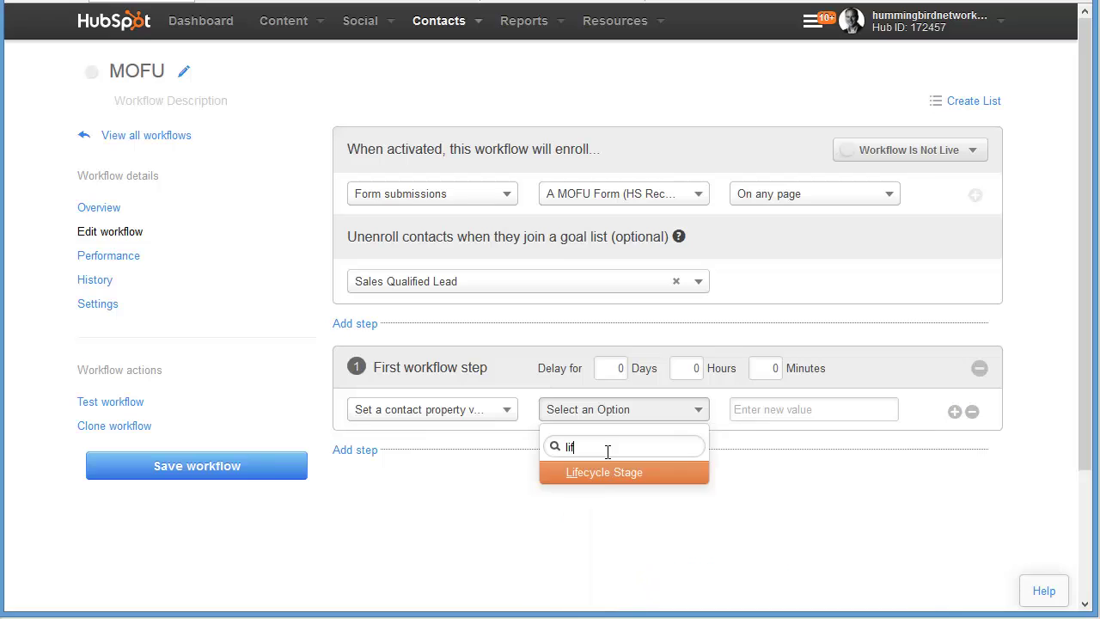
pyautogui.click(594, 473)
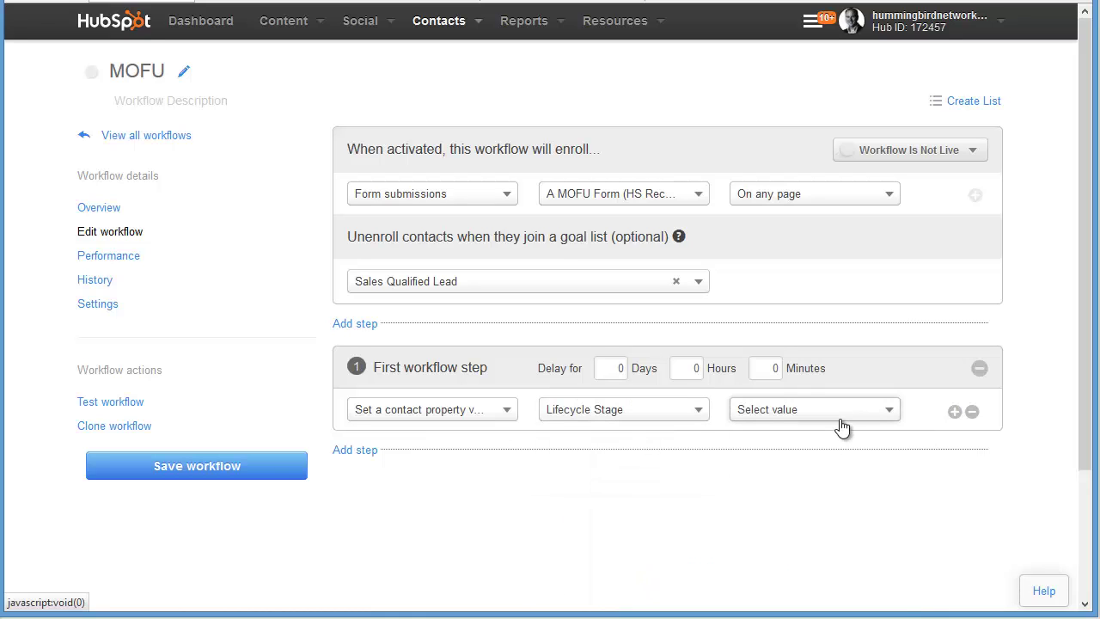
pyautogui.click(841, 421)
pyautogui.click(821, 486)
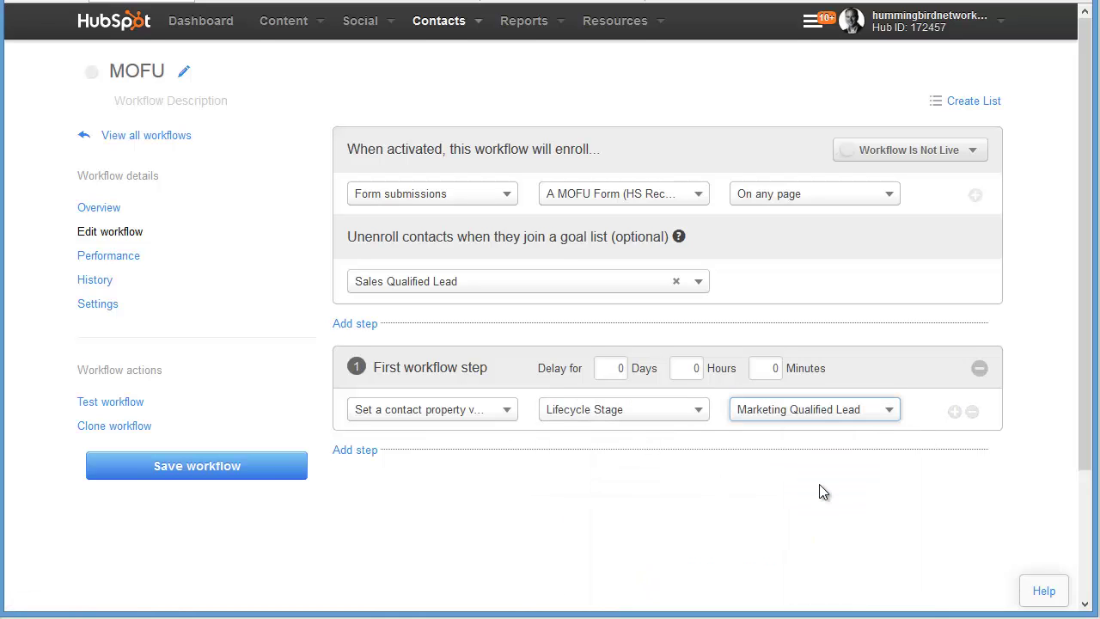
pyautogui.scroll(-3, 820, 485)
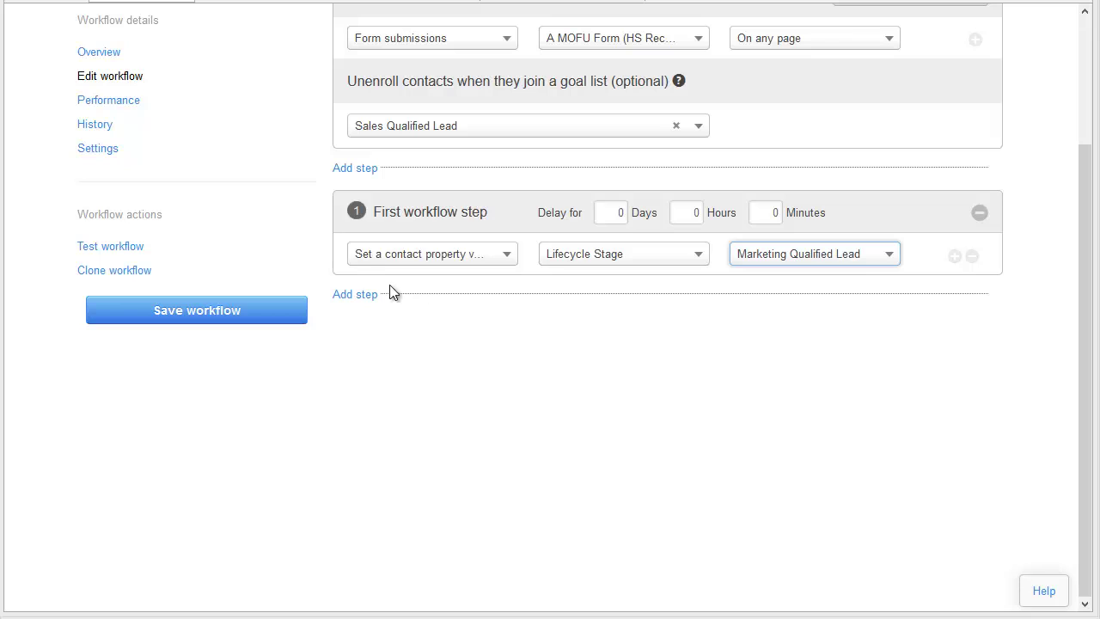
# Add a second step sending MOFU Email 1 after a 2-day delay.
pyautogui.click(363, 297)
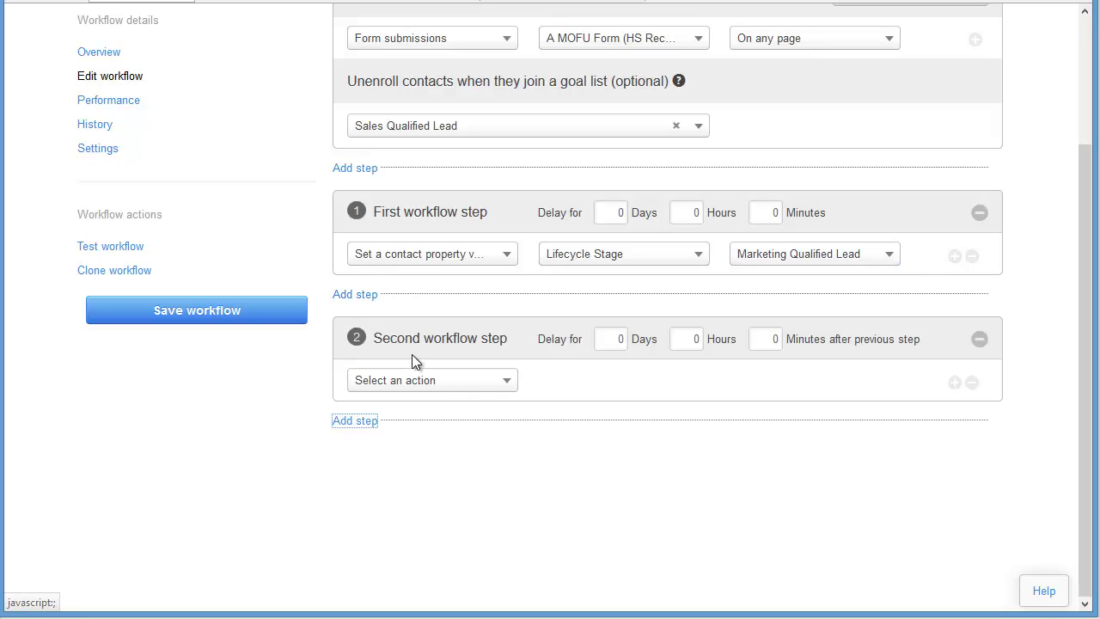
pyautogui.click(448, 389)
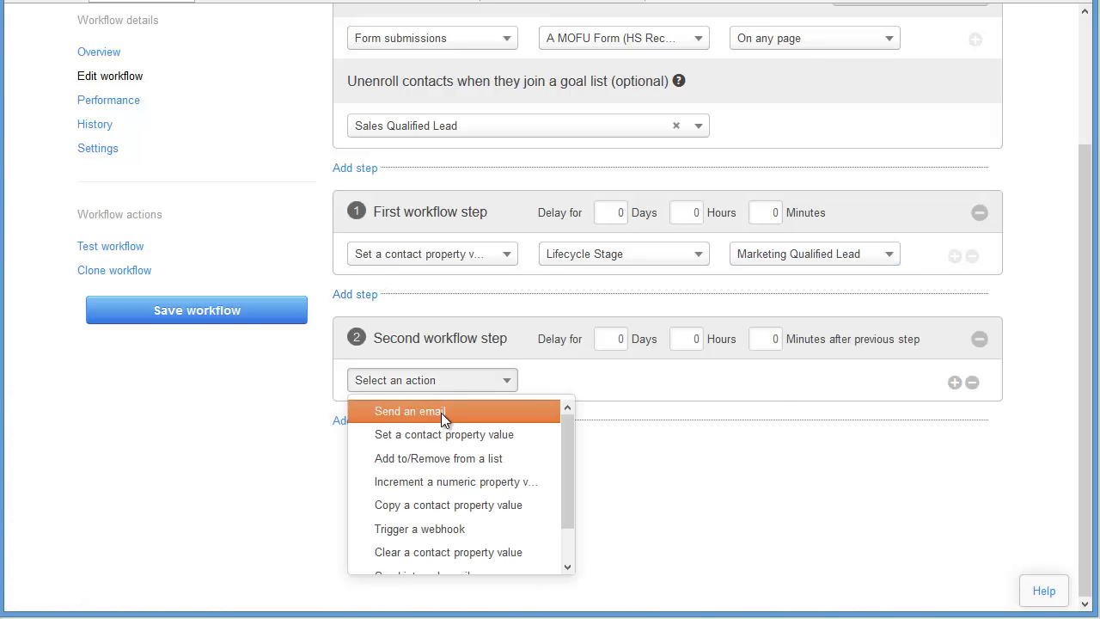
pyautogui.click(442, 413)
pyautogui.click(583, 391)
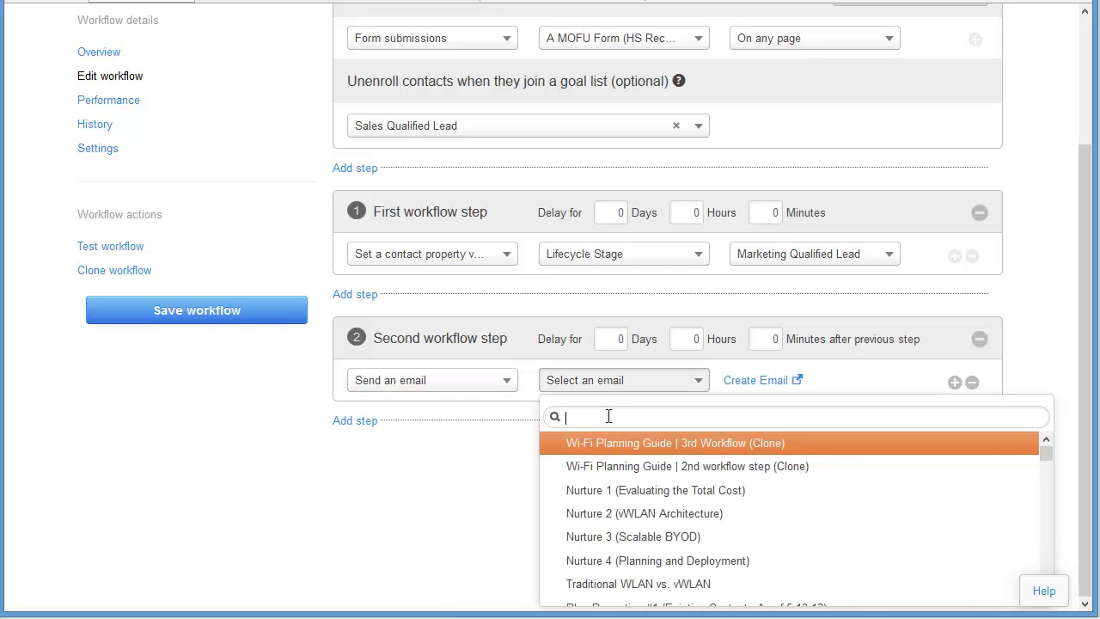
pyautogui.write('MOF')
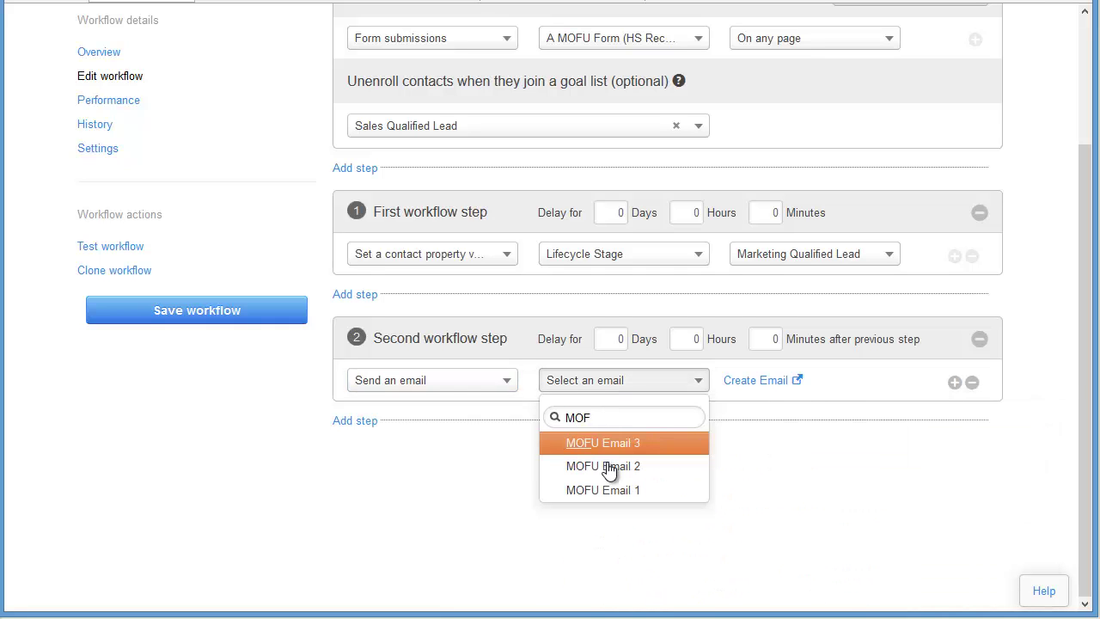
pyautogui.click(607, 491)
pyautogui.doubleClick(623, 340)
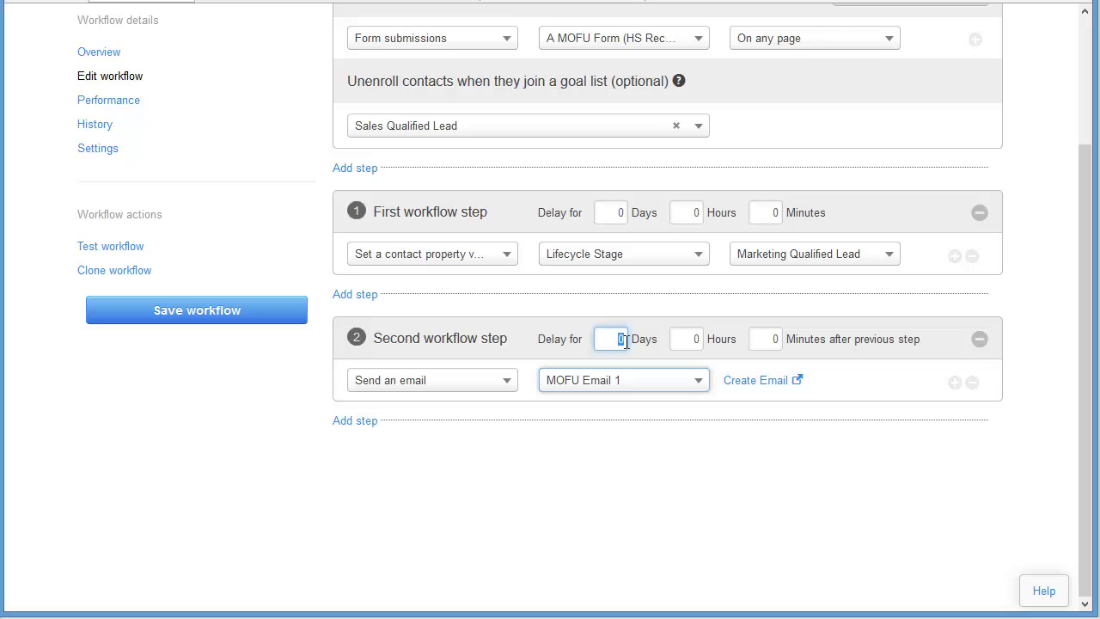
pyautogui.write('2')
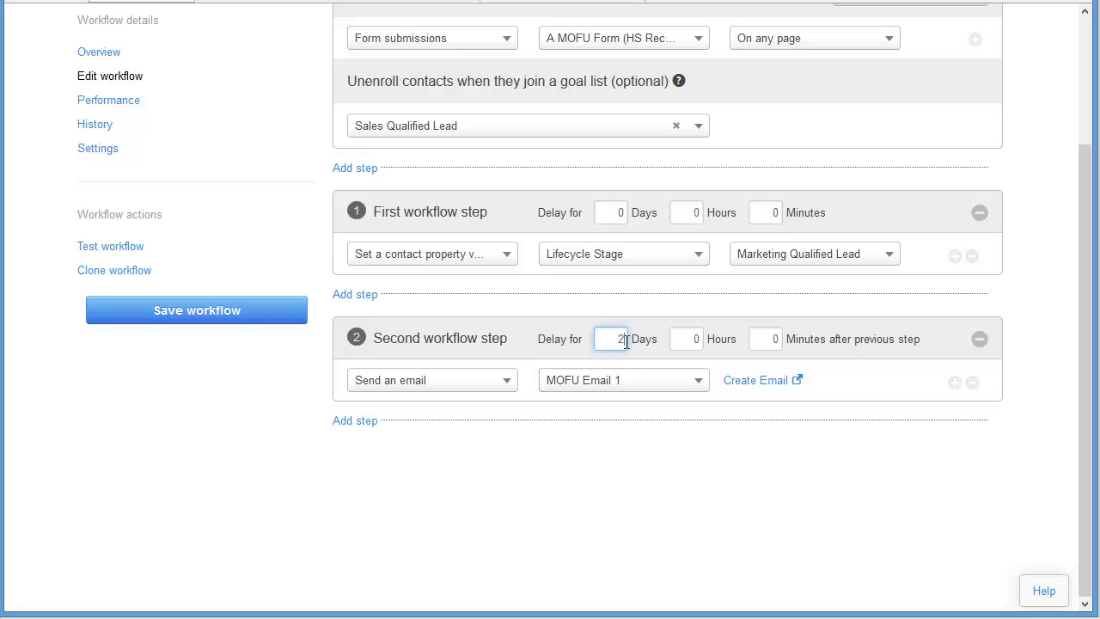
# Add a third step sending MOFU Email 2 after a 3-day delay.
pyautogui.click(371, 424)
pyautogui.click(428, 507)
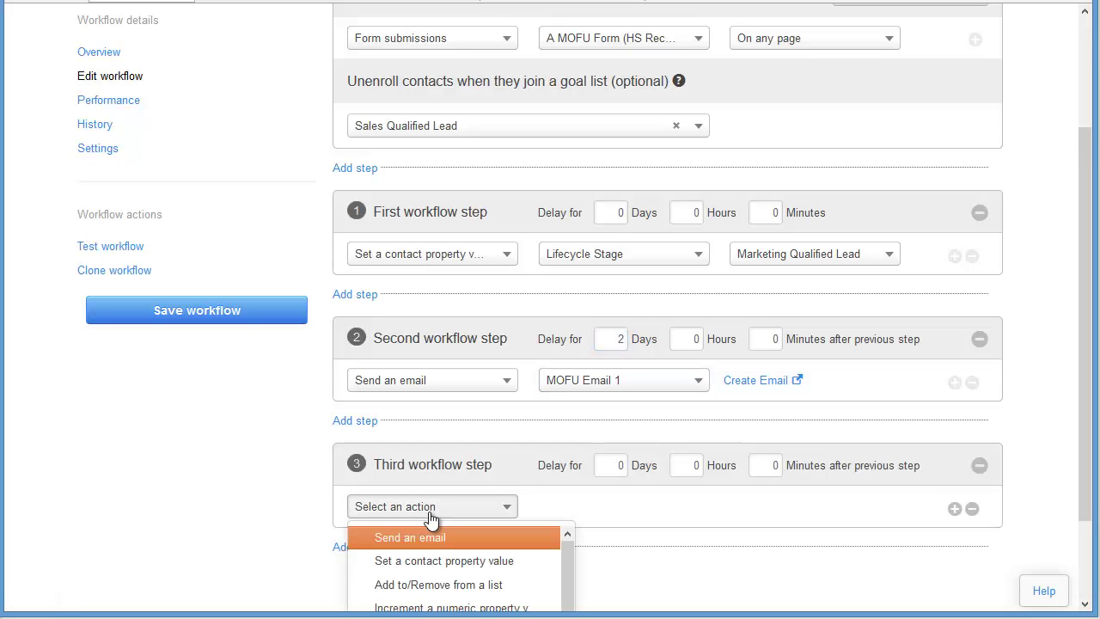
pyautogui.click(421, 538)
pyautogui.doubleClick(619, 465)
pyautogui.write('3')
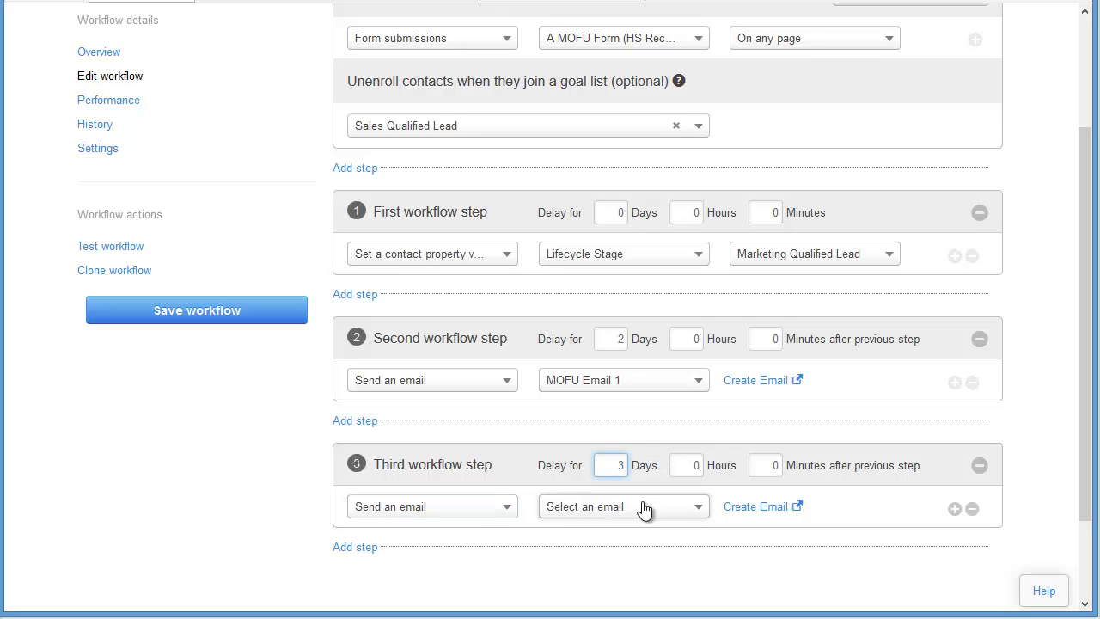
pyautogui.click(627, 514)
pyautogui.write('S')
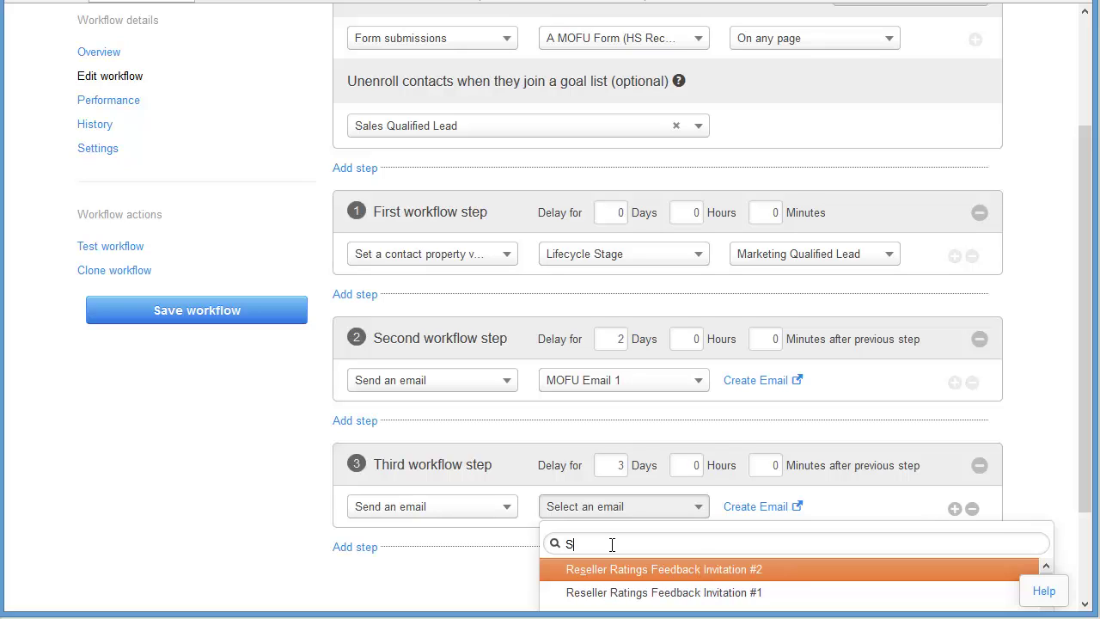
pyautogui.press('BackSpace')
pyautogui.write('MOfu')
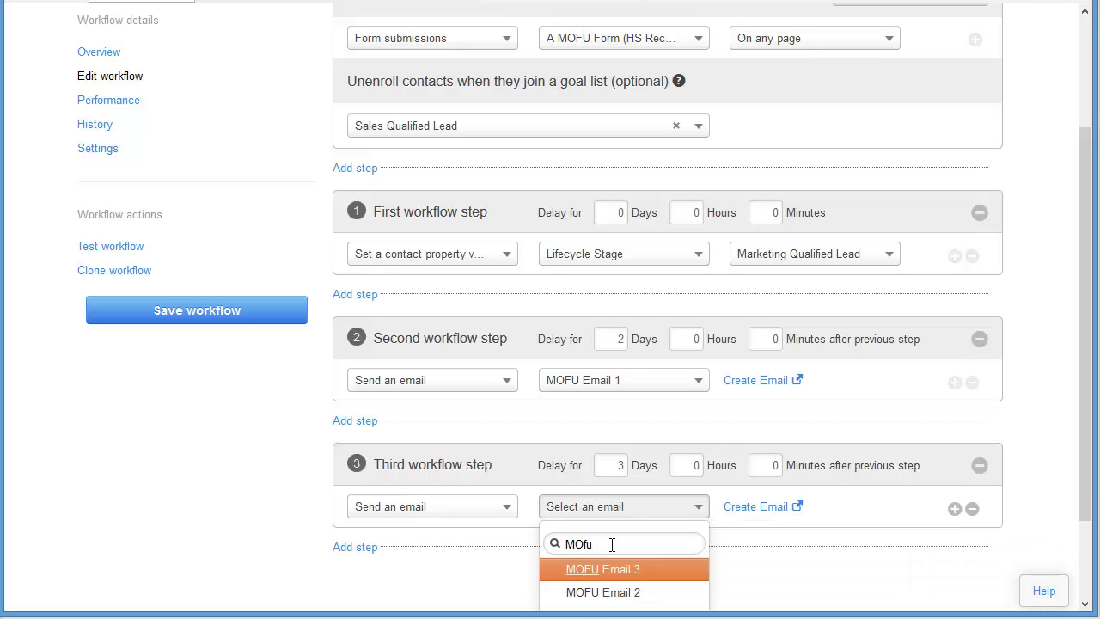
pyautogui.click(610, 601)
pyautogui.scroll(-2, 598, 576)
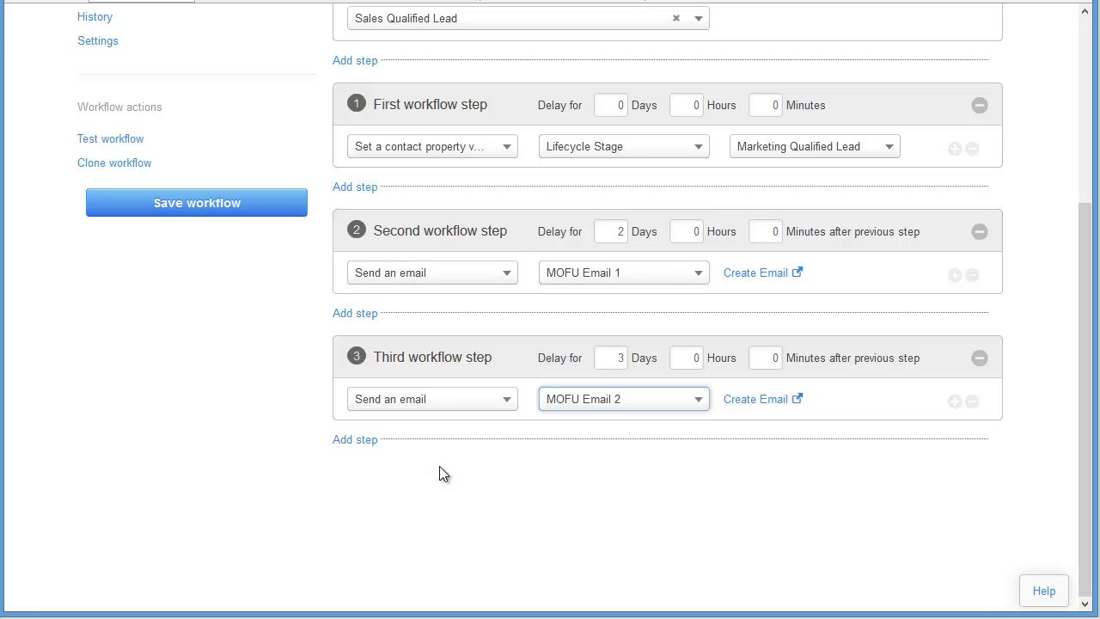
# Add a fourth step sending MOFU Email 3 after a 5-day delay.
pyautogui.click(360, 440)
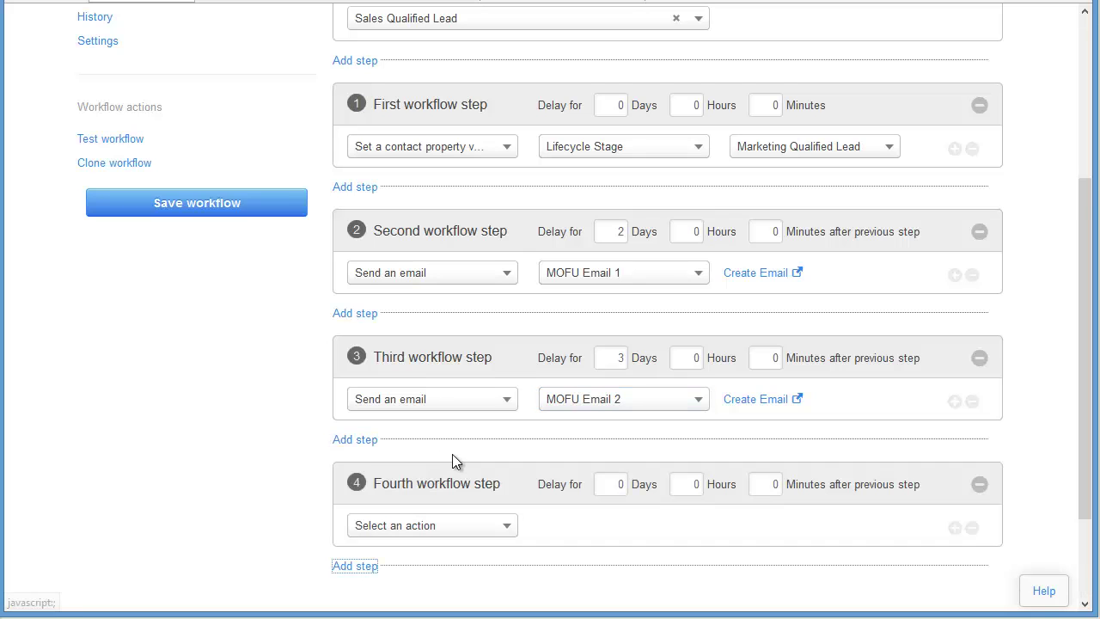
pyautogui.click(436, 525)
pyautogui.click(425, 564)
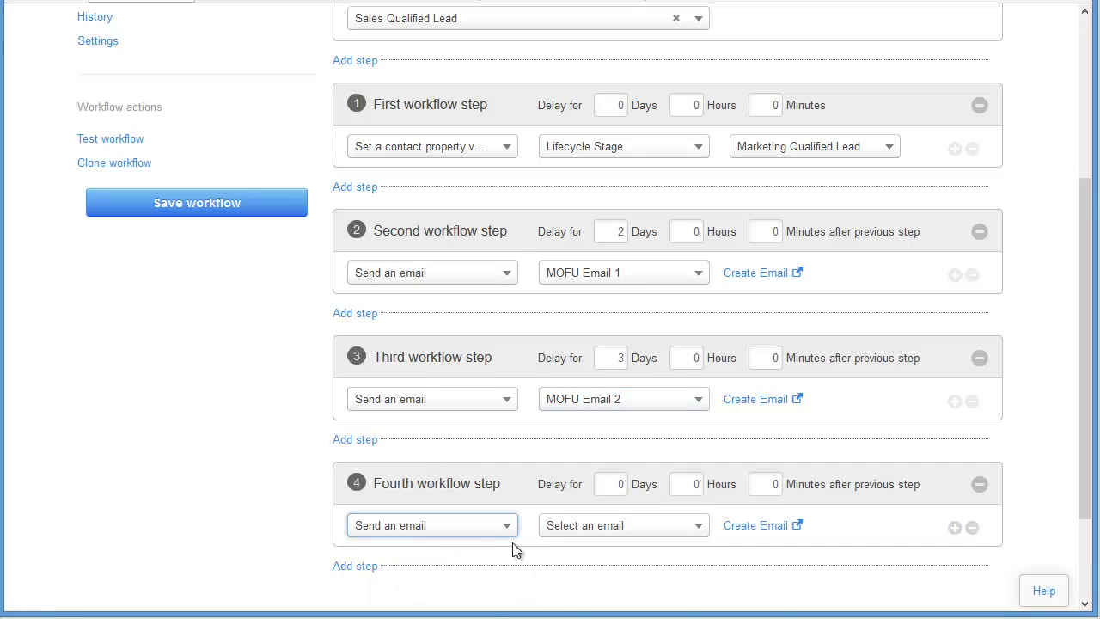
pyautogui.click(590, 528)
pyautogui.write('MOFU')
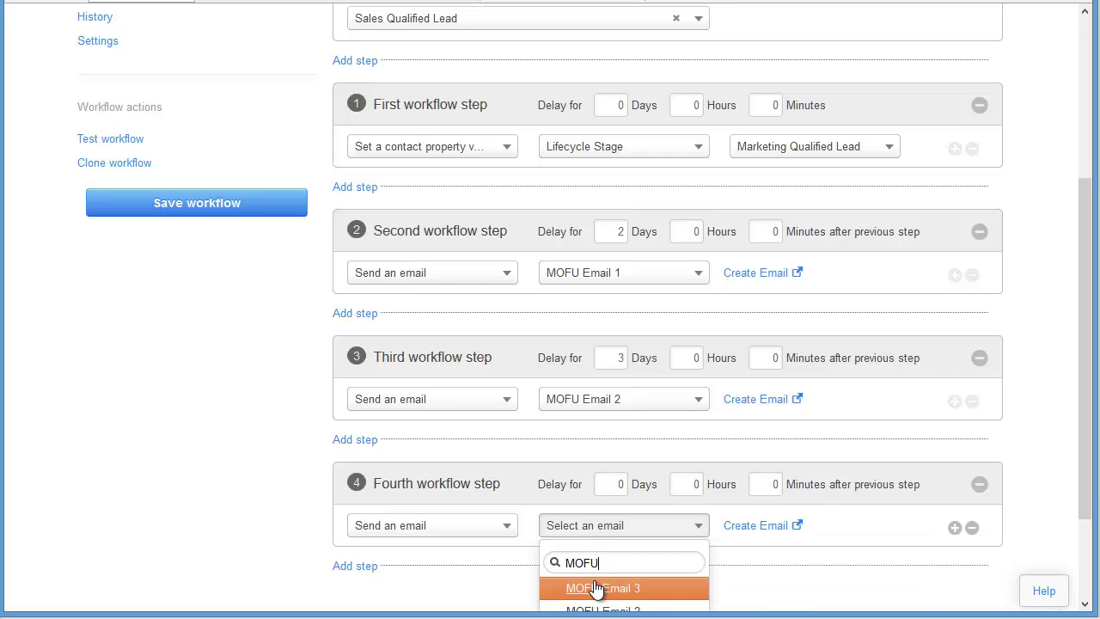
pyautogui.click(594, 589)
pyautogui.click(626, 487)
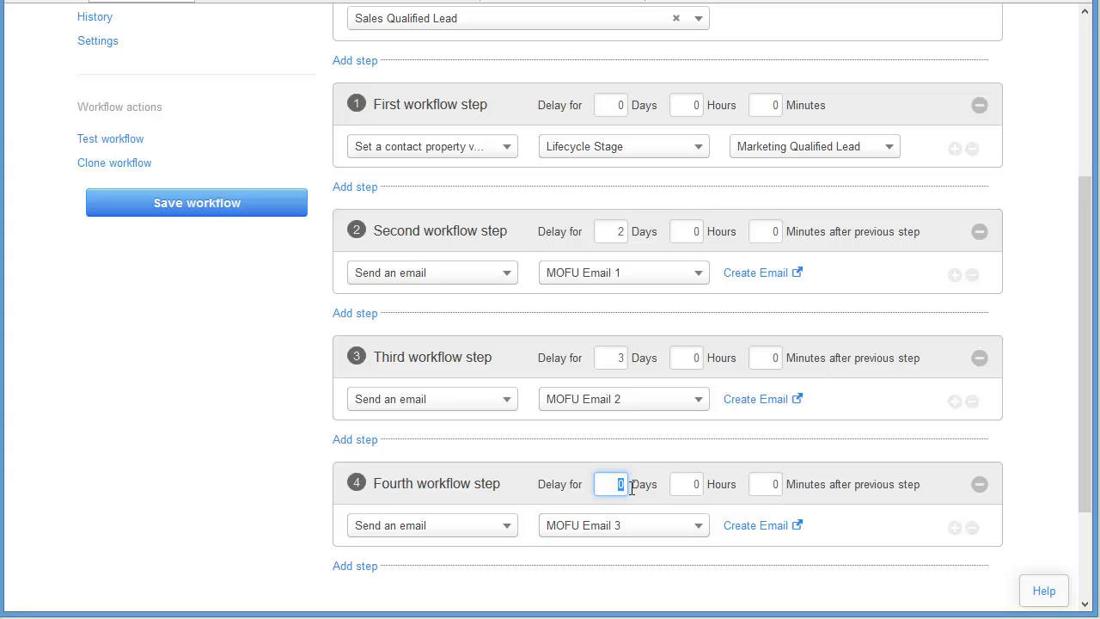
pyautogui.write('5')
pyautogui.scroll(-3, 628, 487)
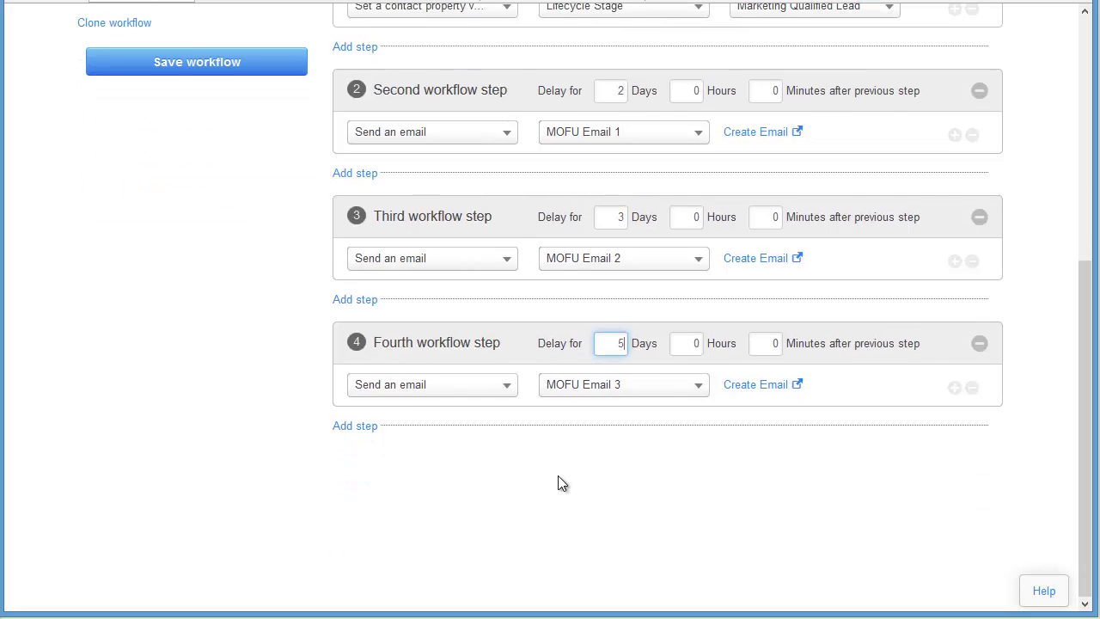
# Add a fifth step that adds contacts to the Quiet MOFU Leads list.
pyautogui.click(355, 427)
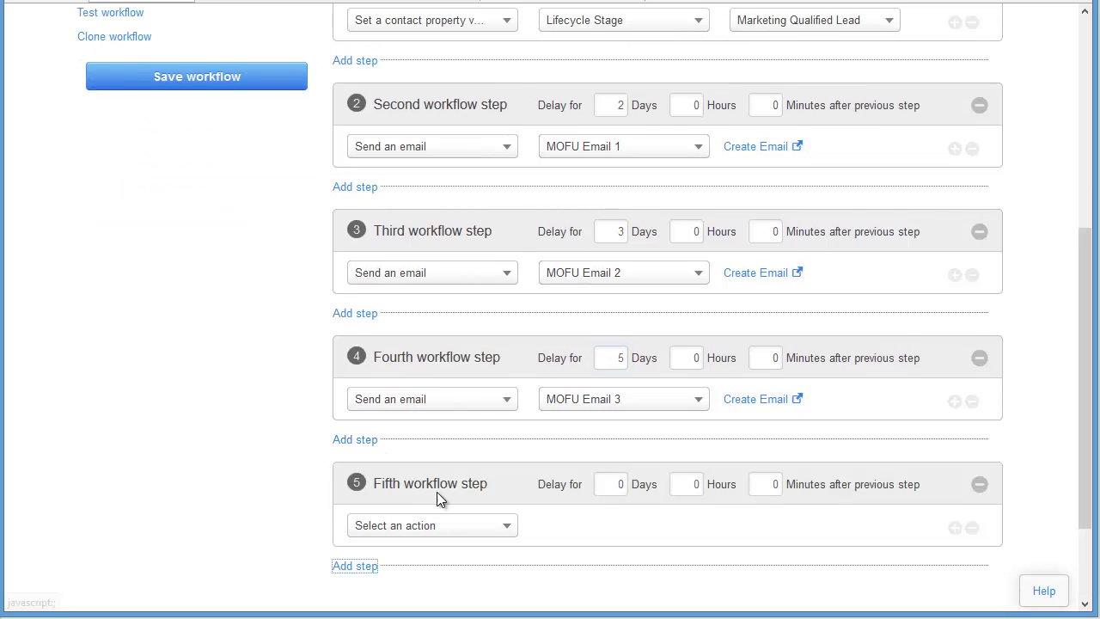
pyautogui.click(438, 527)
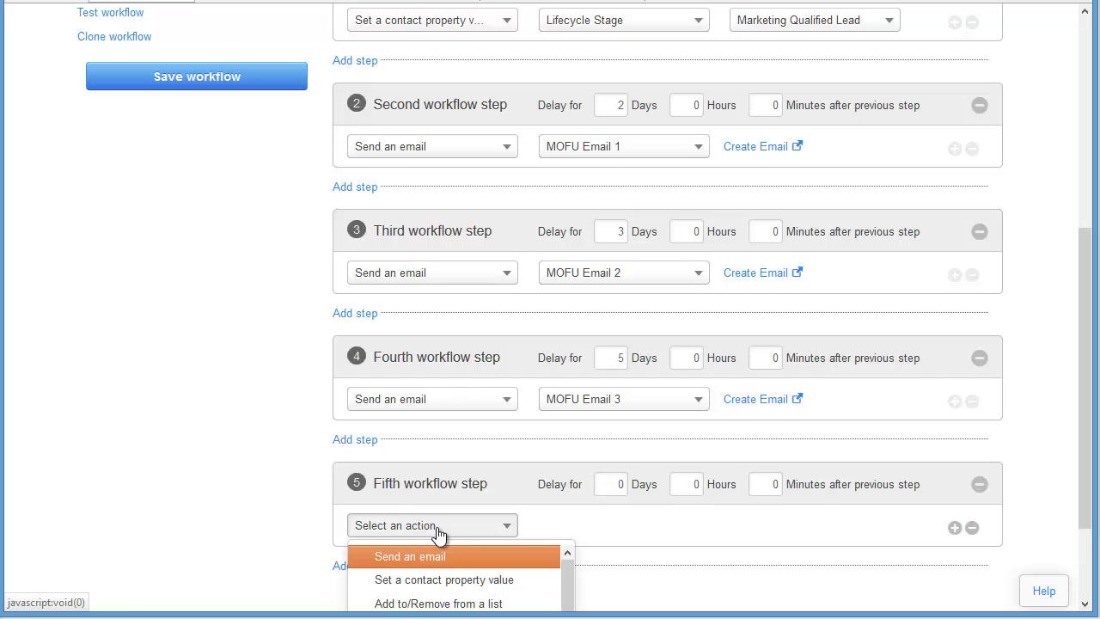
pyautogui.click(449, 602)
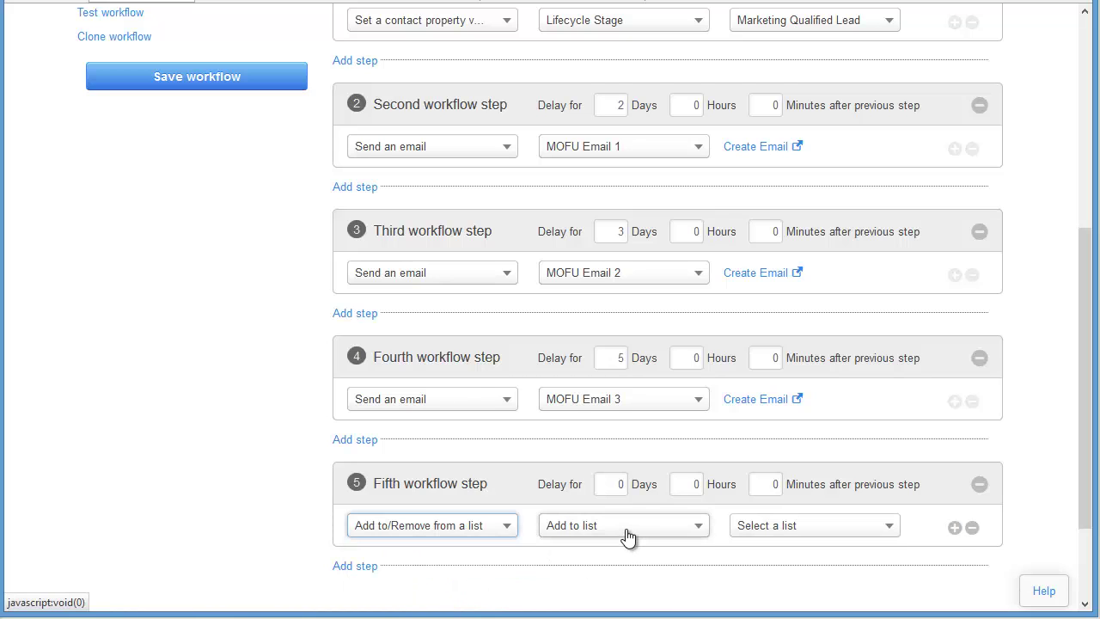
pyautogui.click(820, 529)
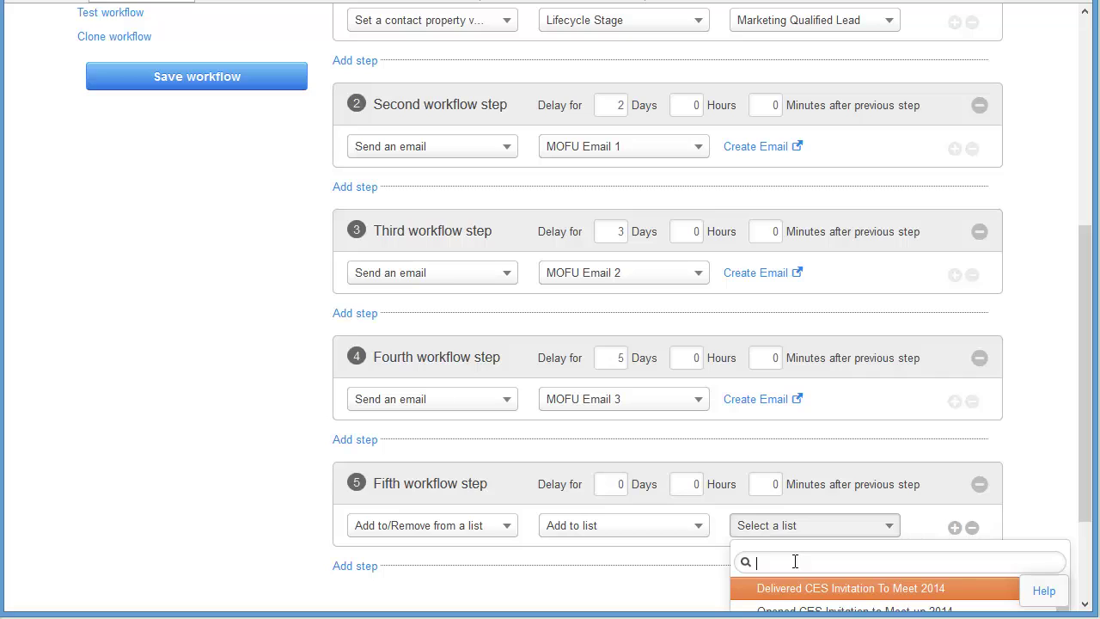
pyautogui.write('MO')
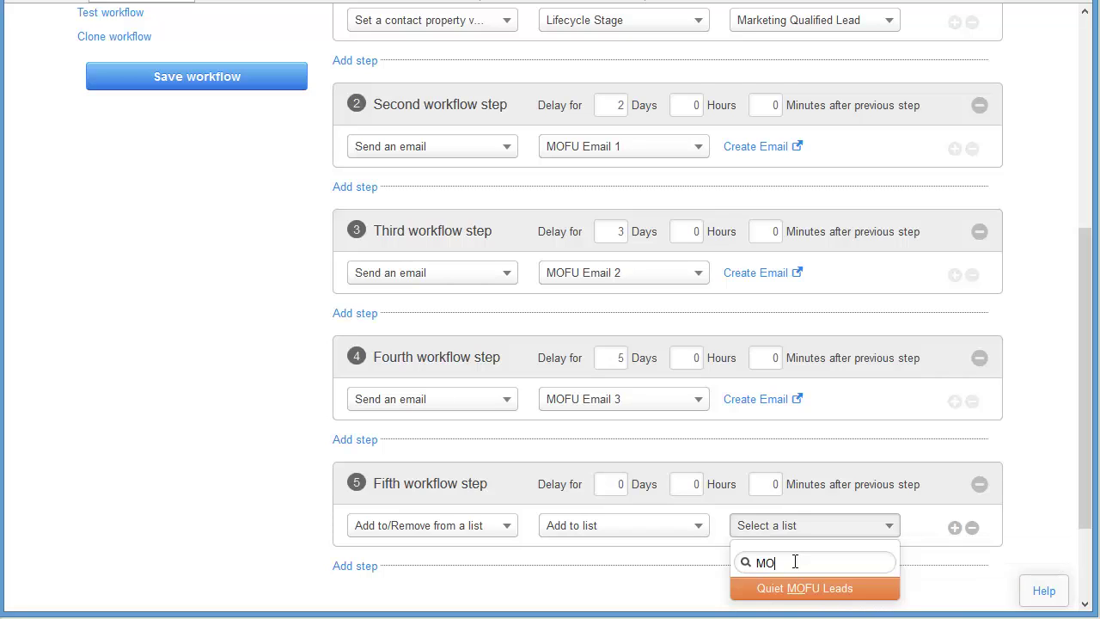
pyautogui.click(784, 590)
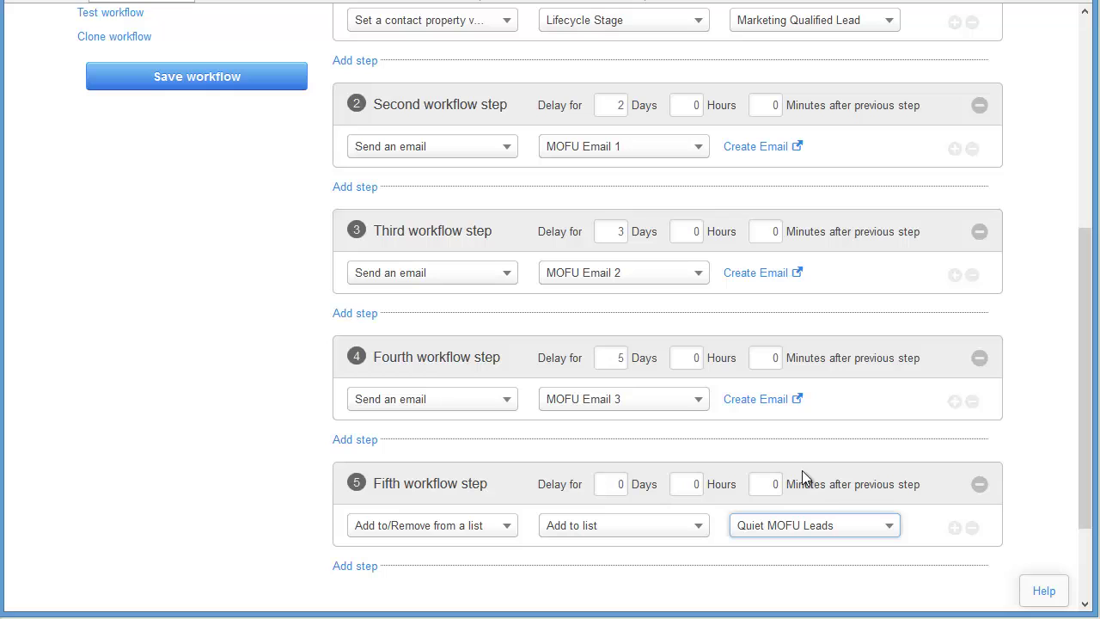
# Save the MOFU workflow and go back to the list of all workflows.
pyautogui.click(292, 423)
pyautogui.scroll(5, 288, 417)
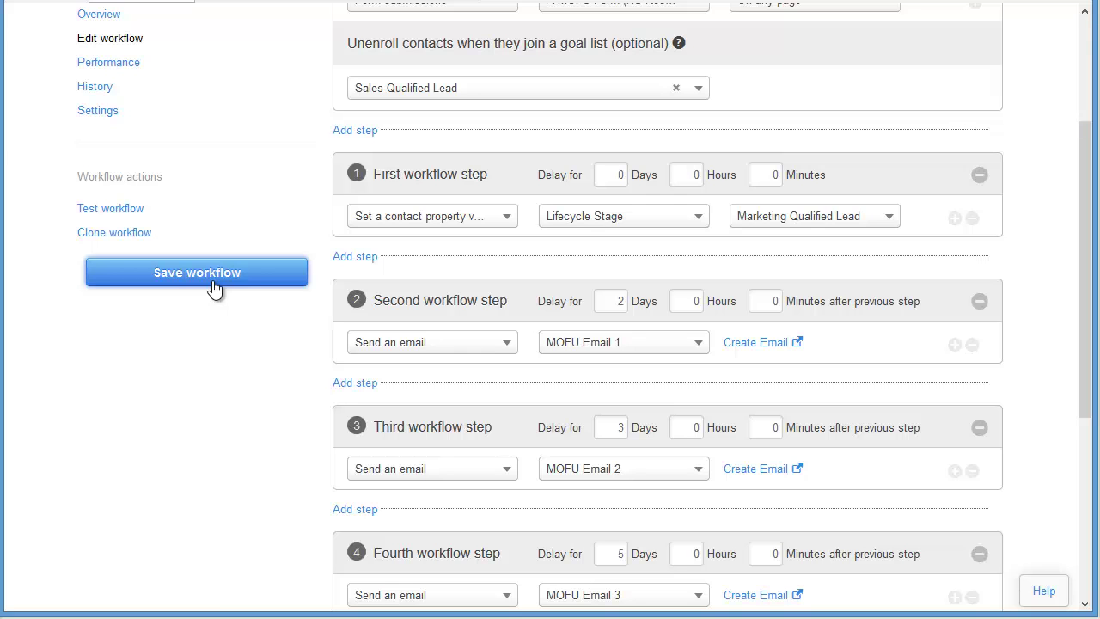
pyautogui.click(212, 280)
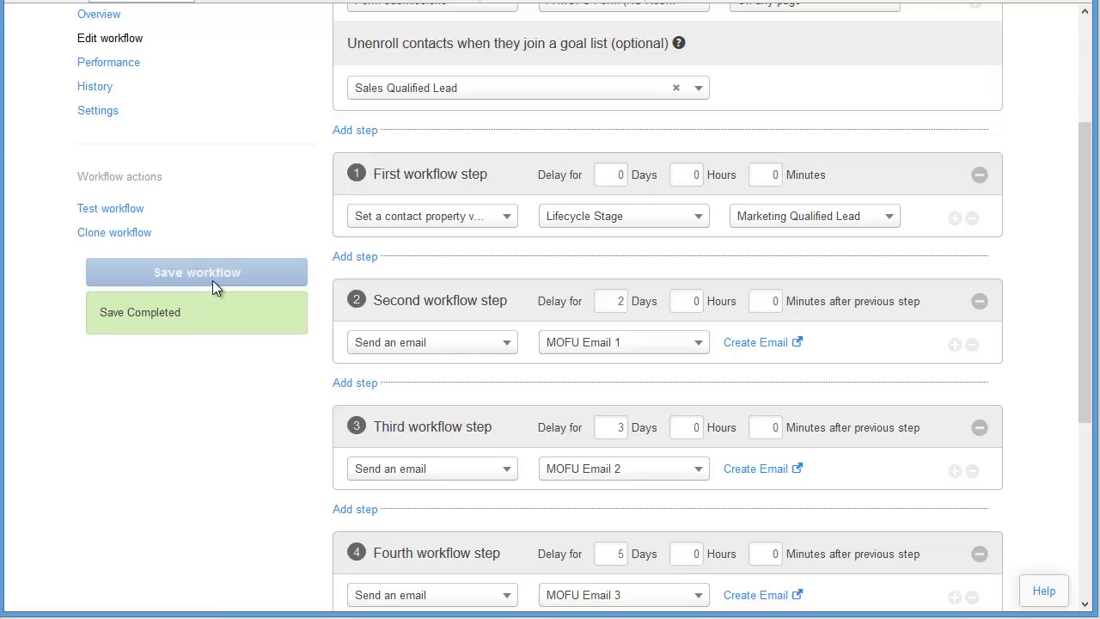
pyautogui.scroll(3, 277, 234)
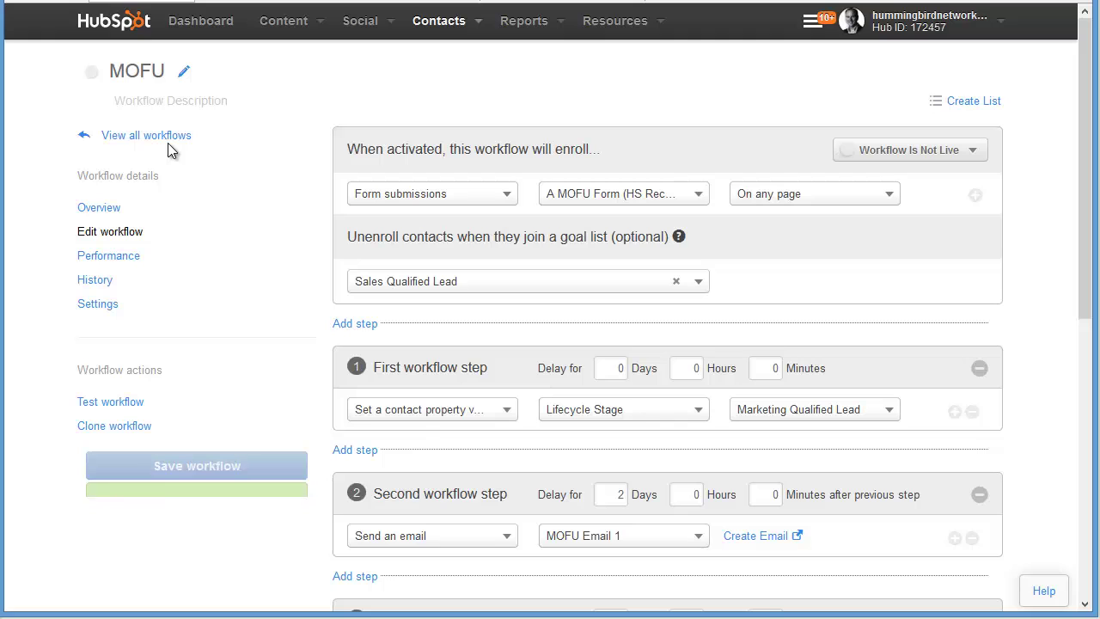
pyautogui.click(168, 137)
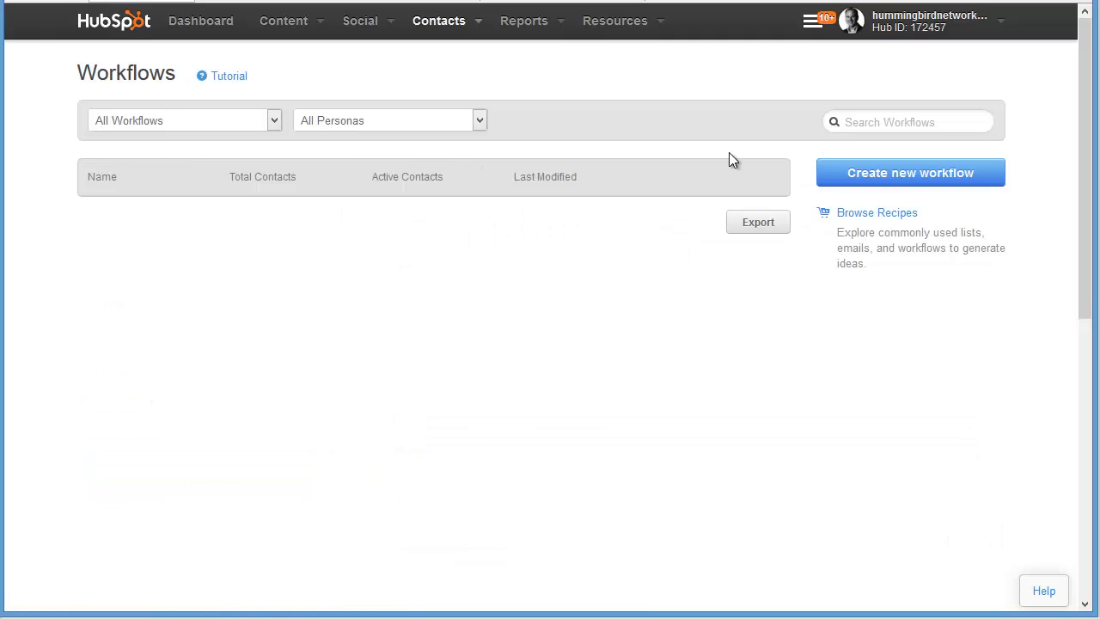
# Create a new Standard workflow named 'BOFU'.
pyautogui.click(842, 180)
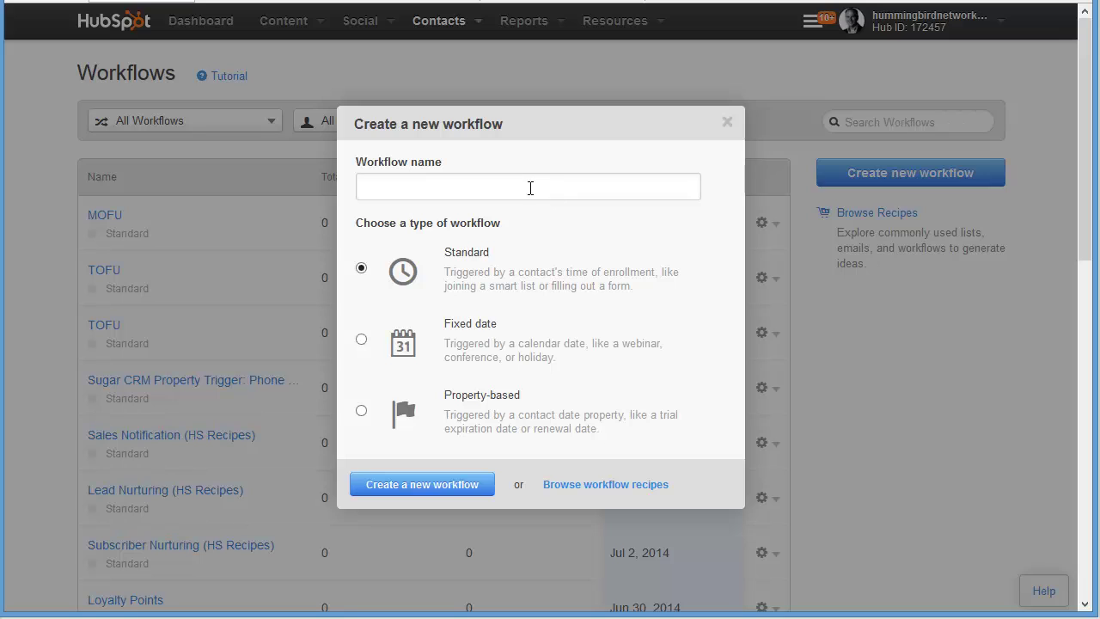
pyautogui.click(523, 186)
pyautogui.write('BOFU')
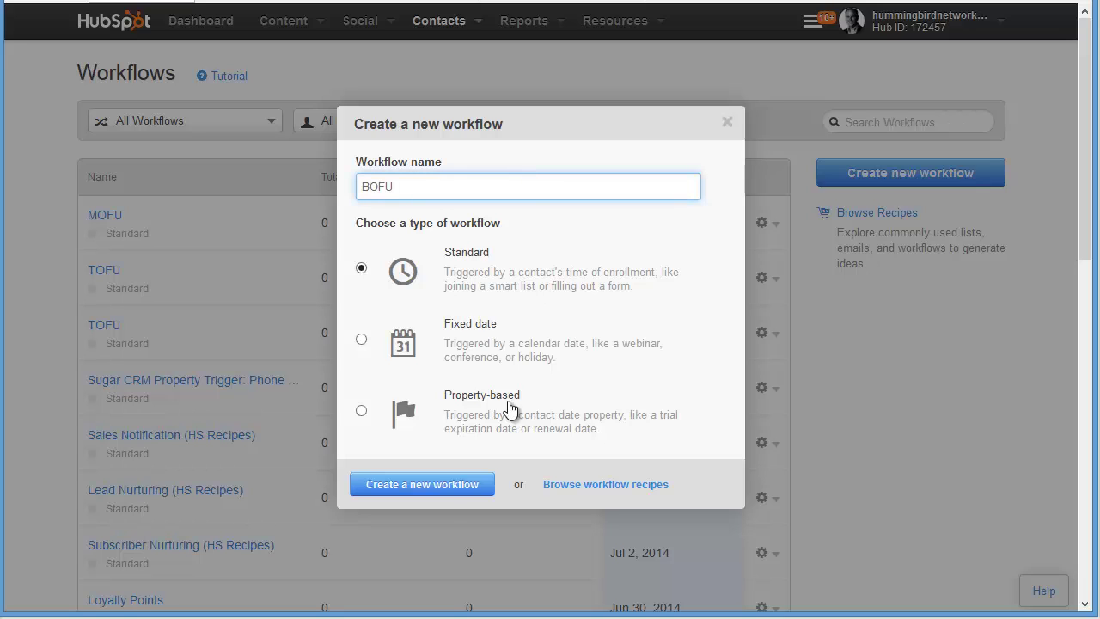
pyautogui.click(440, 499)
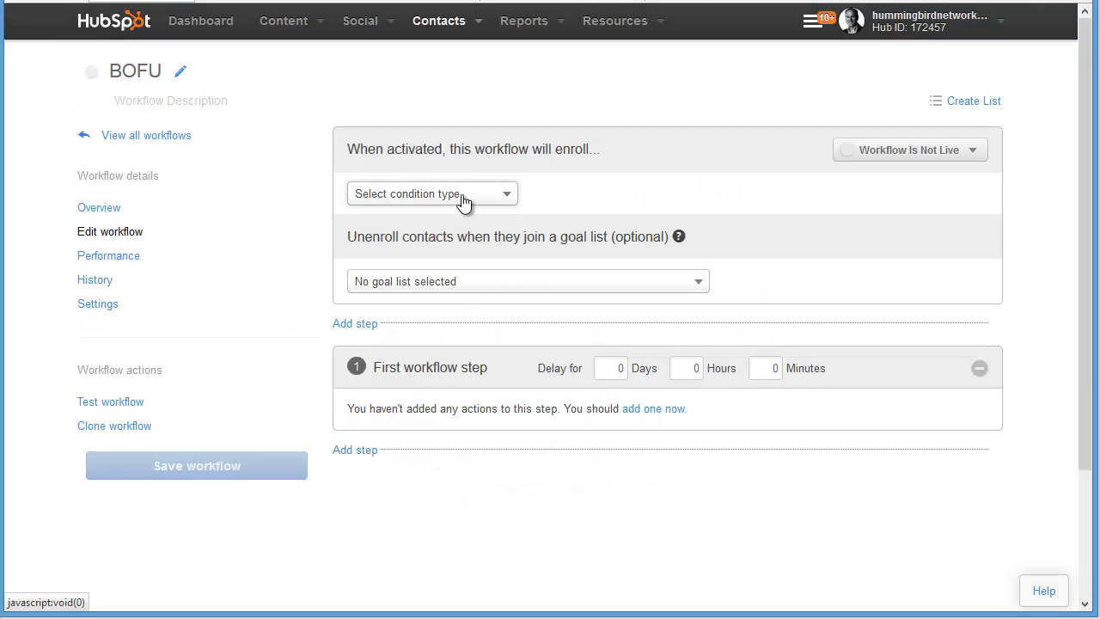
# Make BOFU enroll contacts on Form submissions of 'A BOFU Form (HS Recipes)'.
pyautogui.click(463, 196)
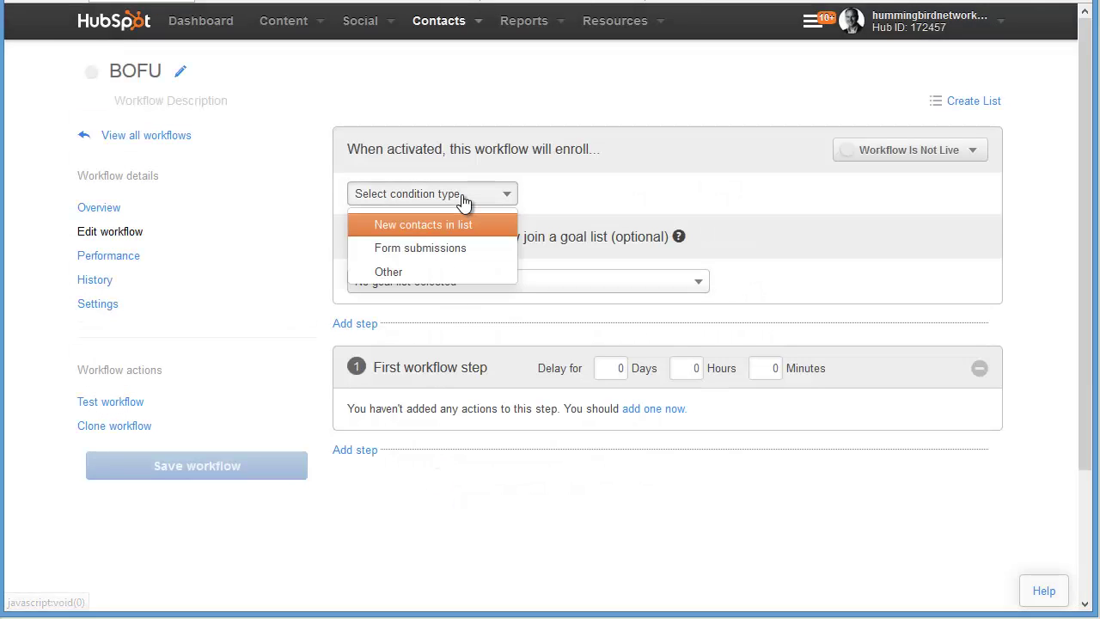
pyautogui.click(443, 246)
pyautogui.click(584, 205)
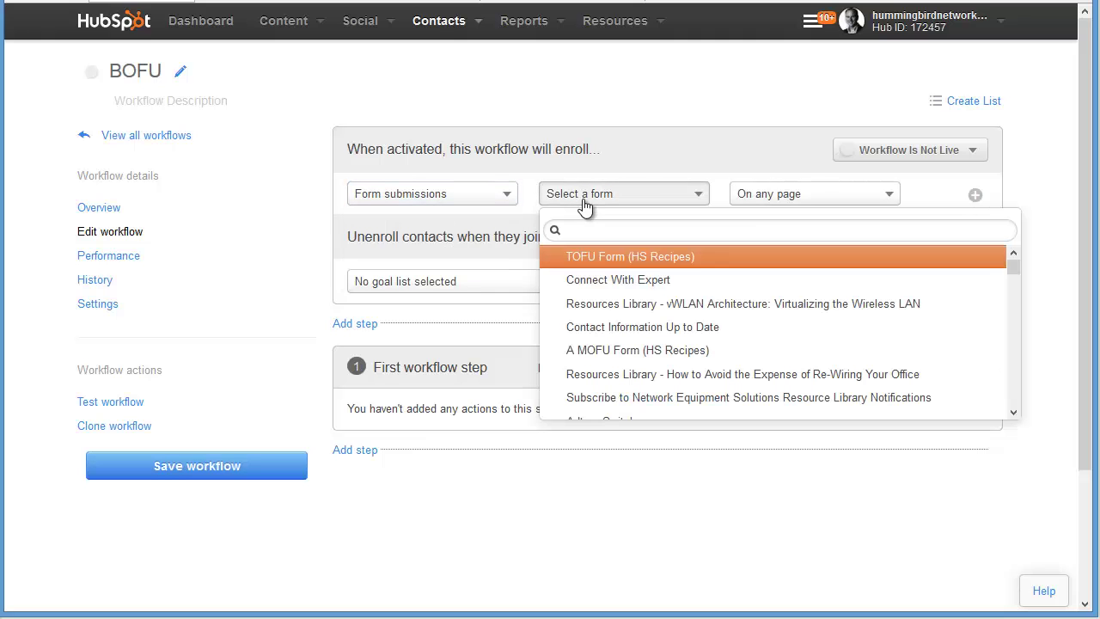
pyautogui.write('Ab')
pyautogui.write('Bo')
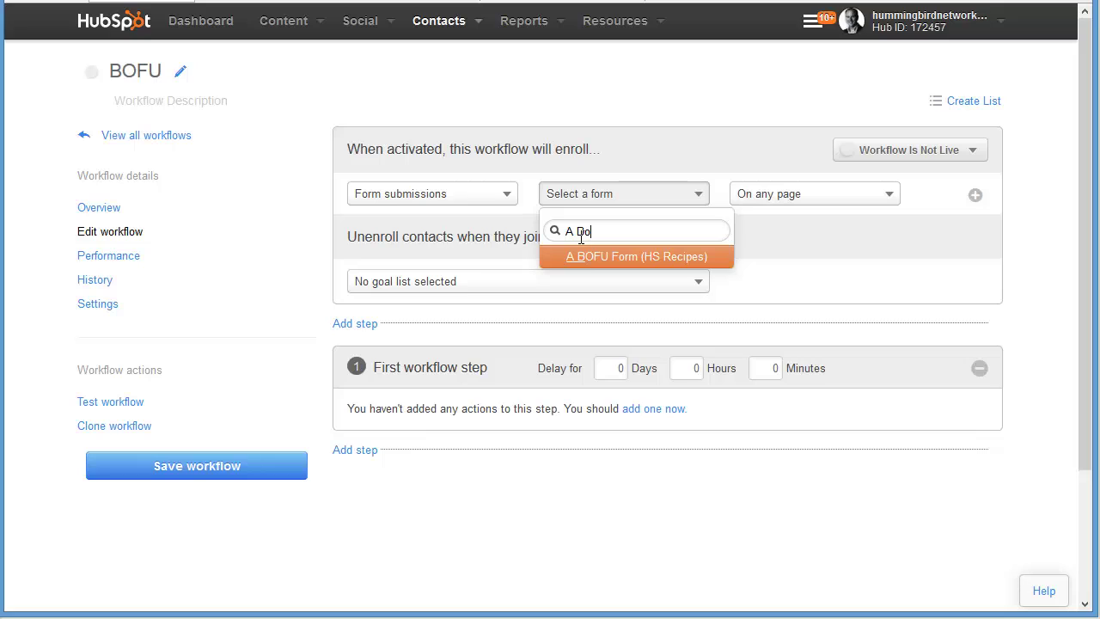
pyautogui.click(583, 258)
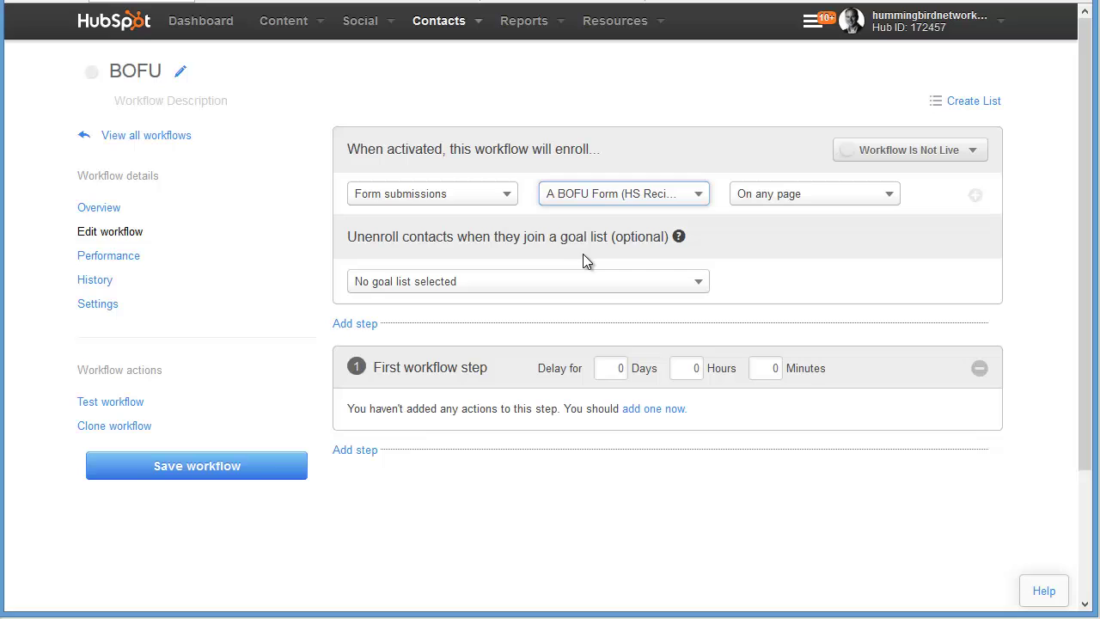
pyautogui.scroll(-2, 583, 337)
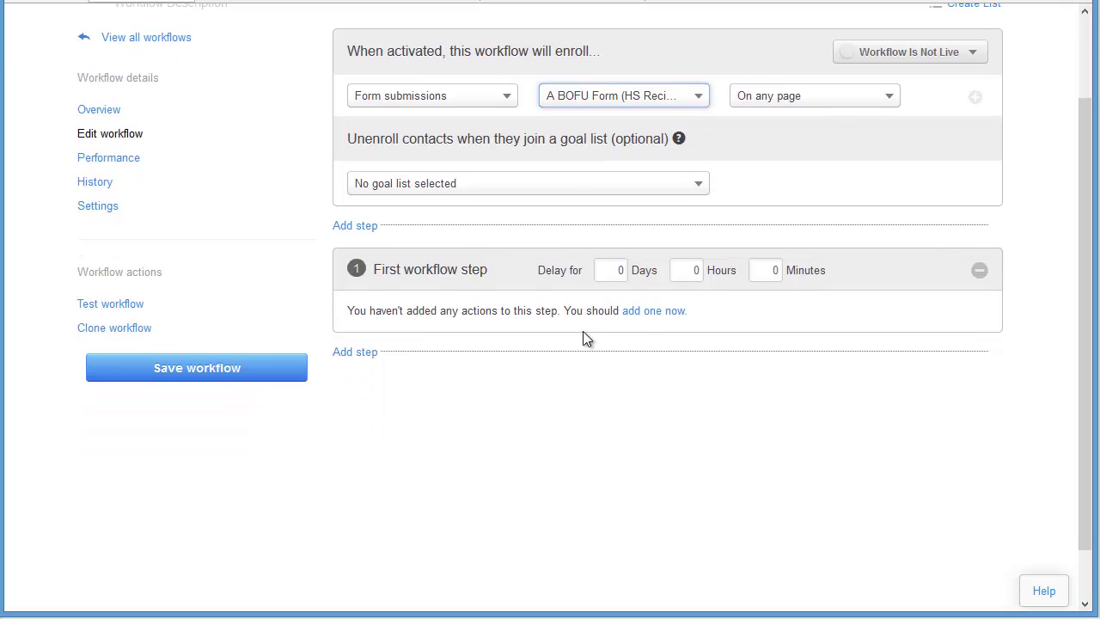
# Add a first action setting Lifecycle Stage to Sales Qualified Lead, then save the BOFU workflow.
pyautogui.click(636, 311)
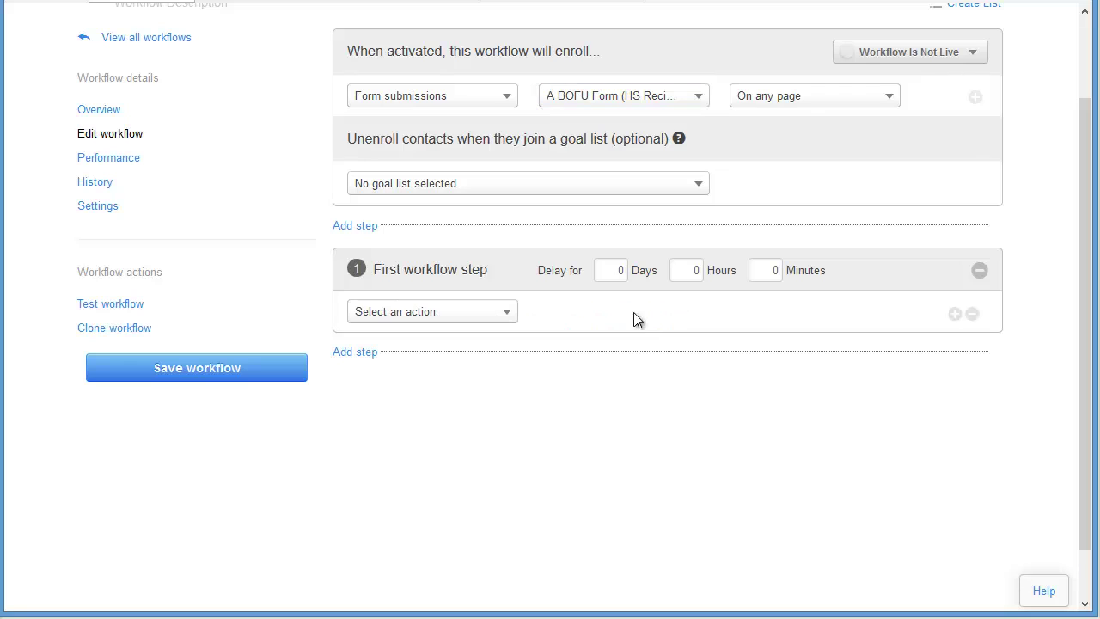
pyautogui.click(470, 320)
pyautogui.click(460, 366)
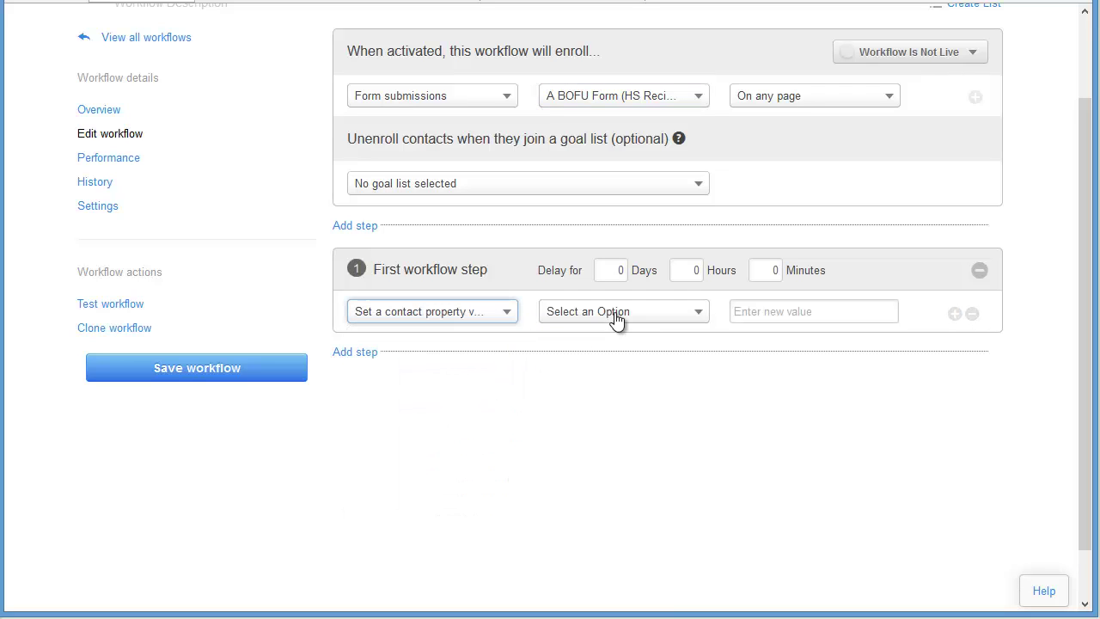
pyautogui.click(607, 323)
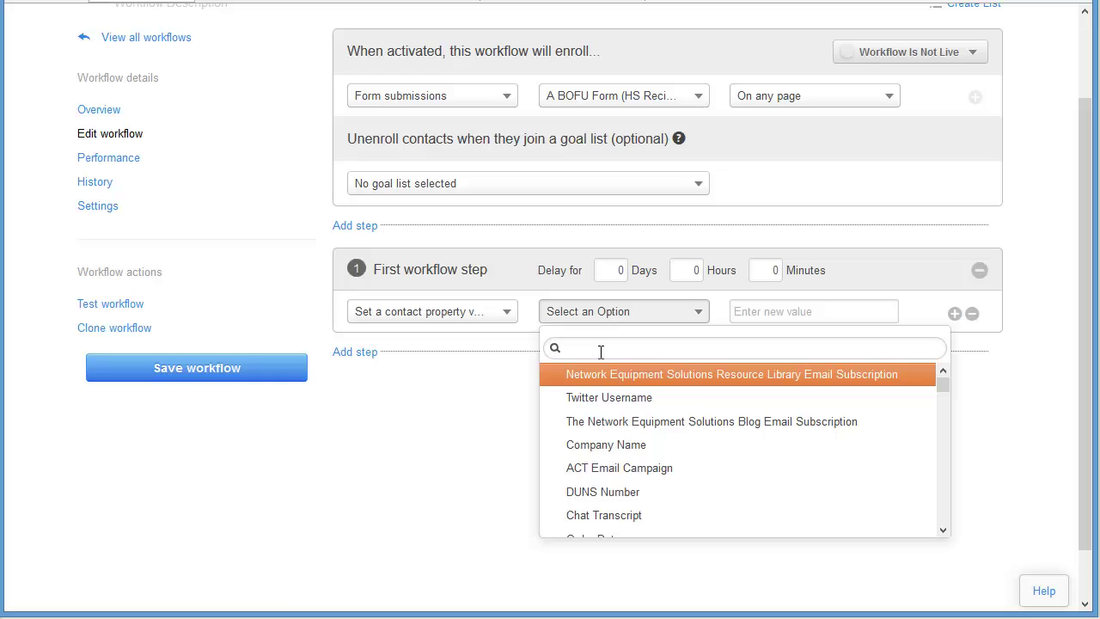
pyautogui.write('lif')
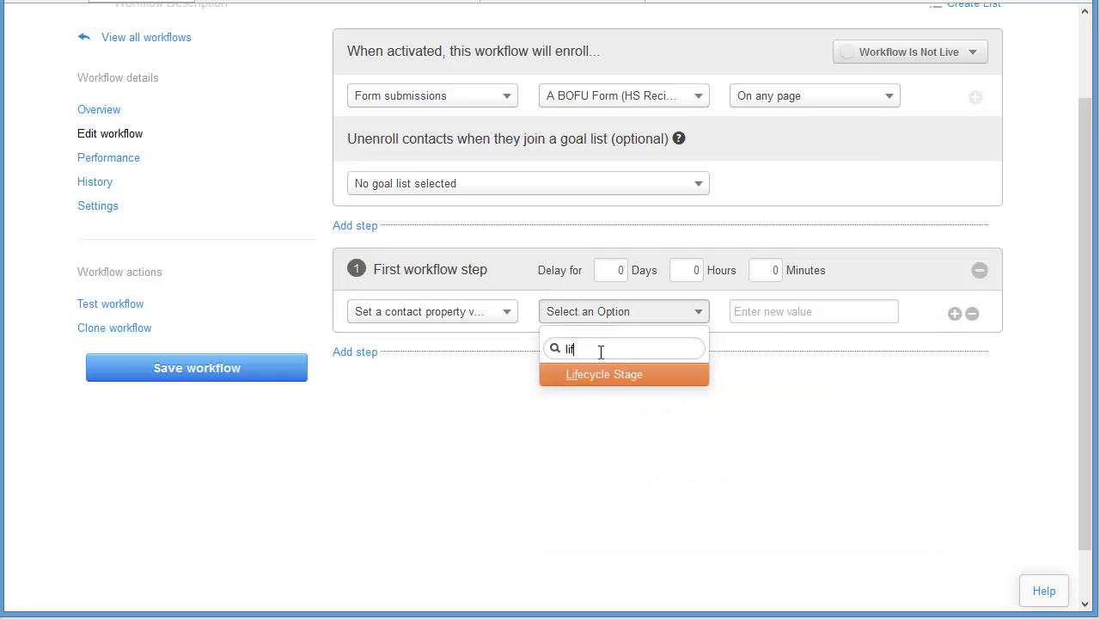
pyautogui.click(676, 372)
pyautogui.click(768, 316)
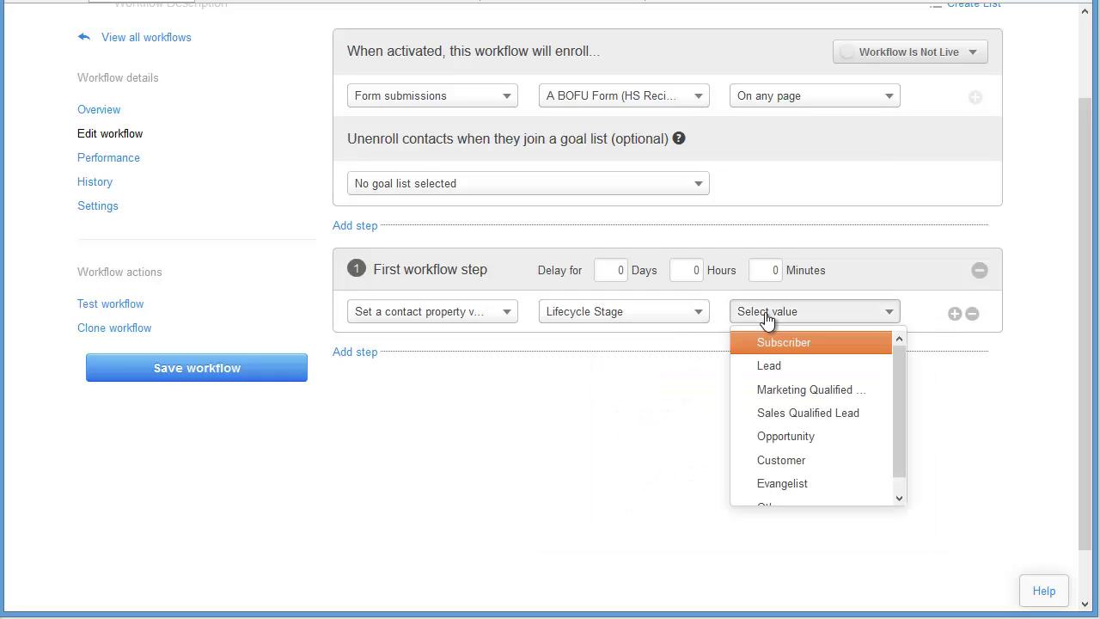
pyautogui.click(778, 416)
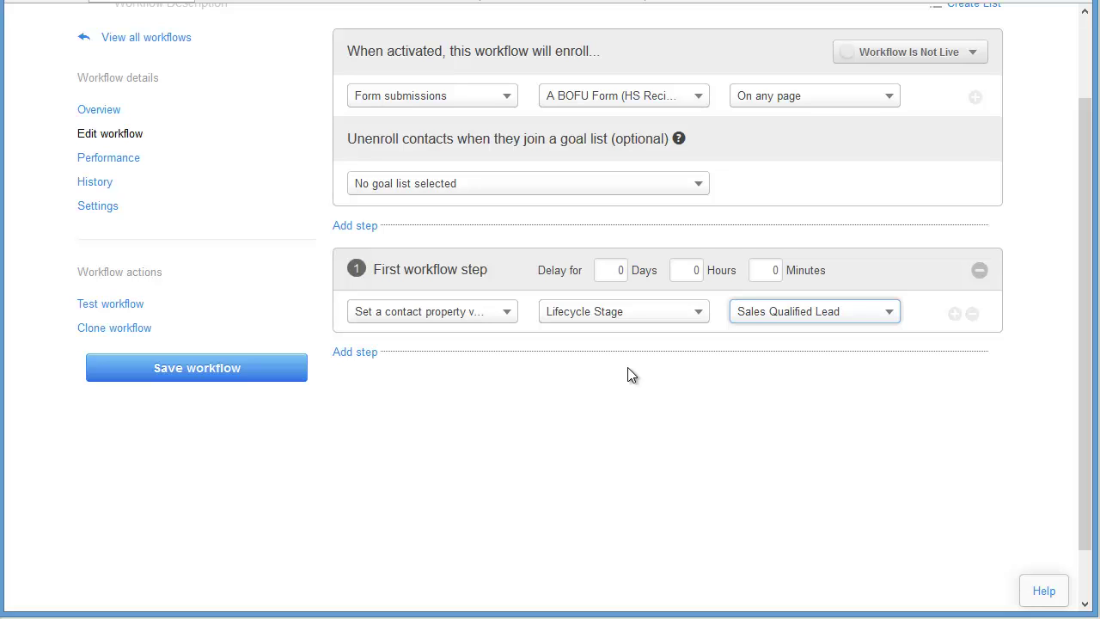
pyautogui.click(258, 368)
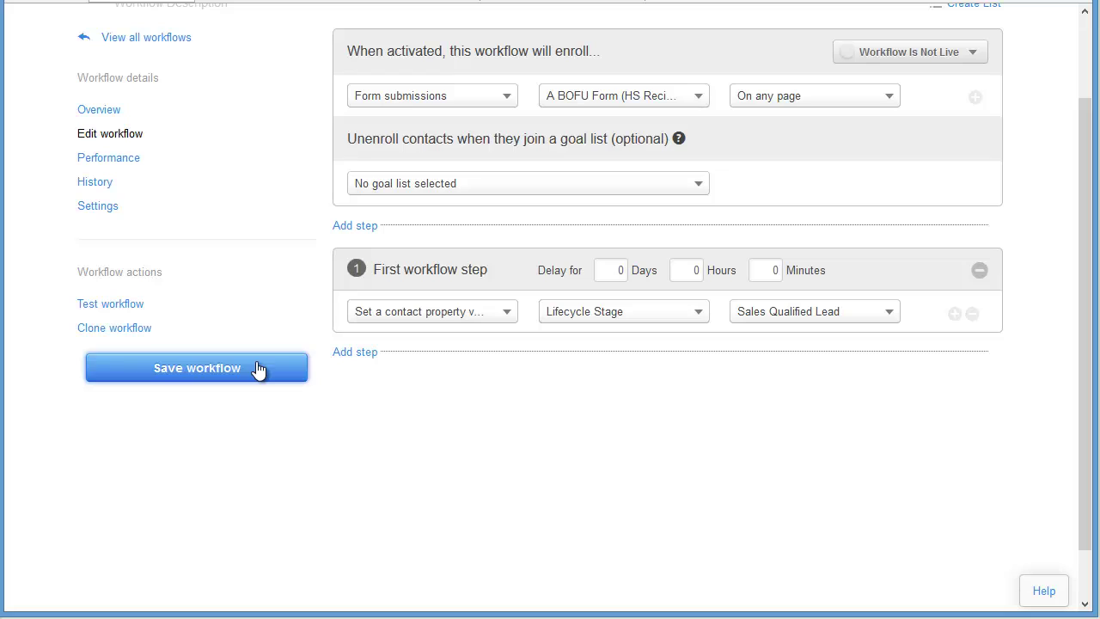